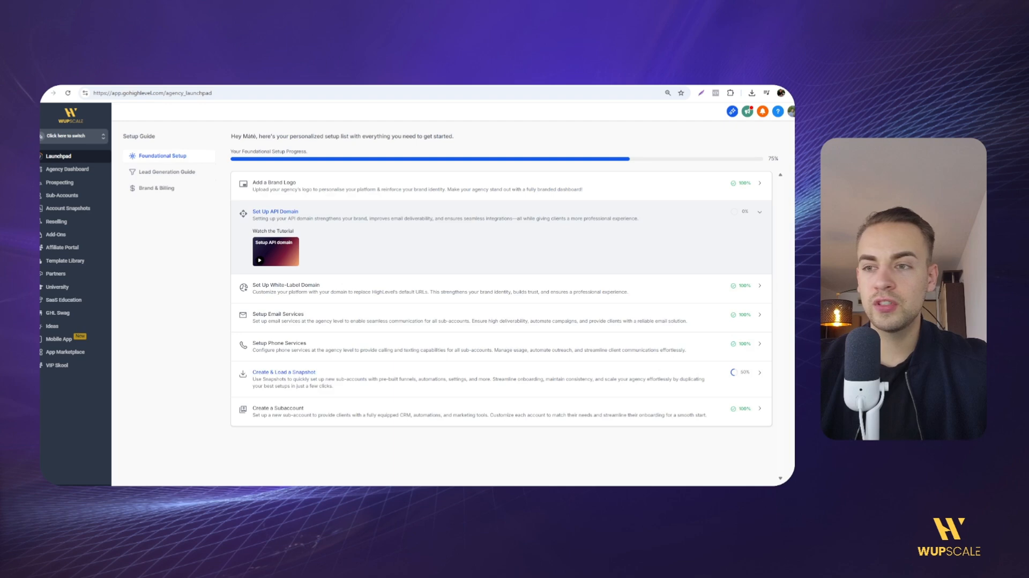
{"action": "left_click", "coordinate": [83, 449]}
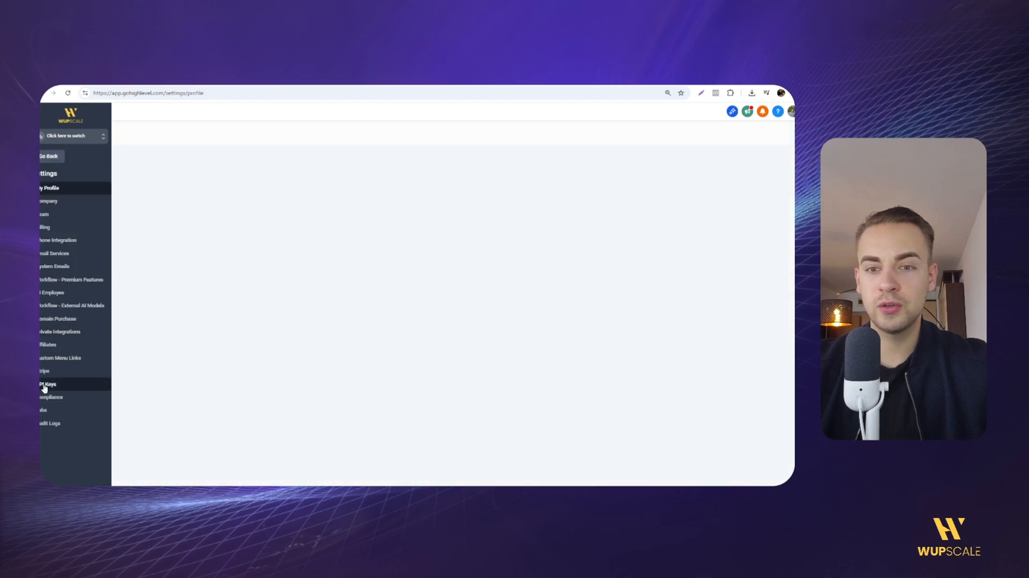
{"action": "left_click", "coordinate": [73, 137]}
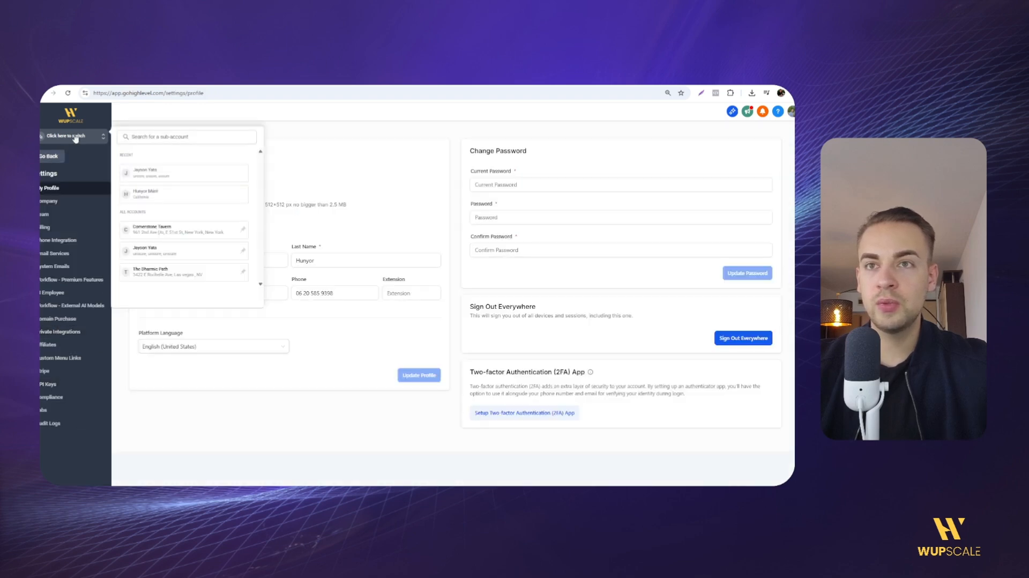
{"action": "left_click", "coordinate": [84, 143]}
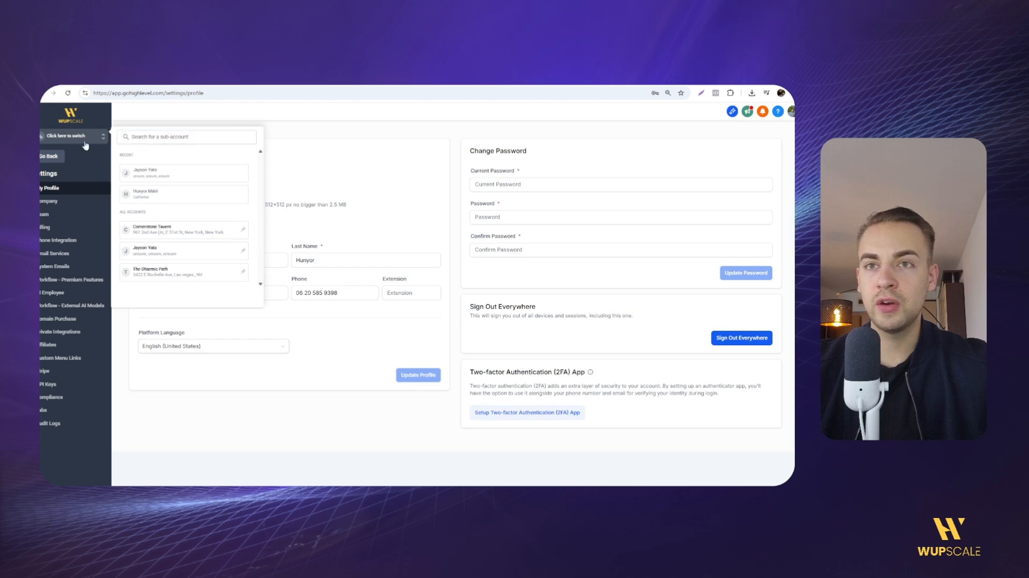
{"action": "left_click", "coordinate": [56, 157]}
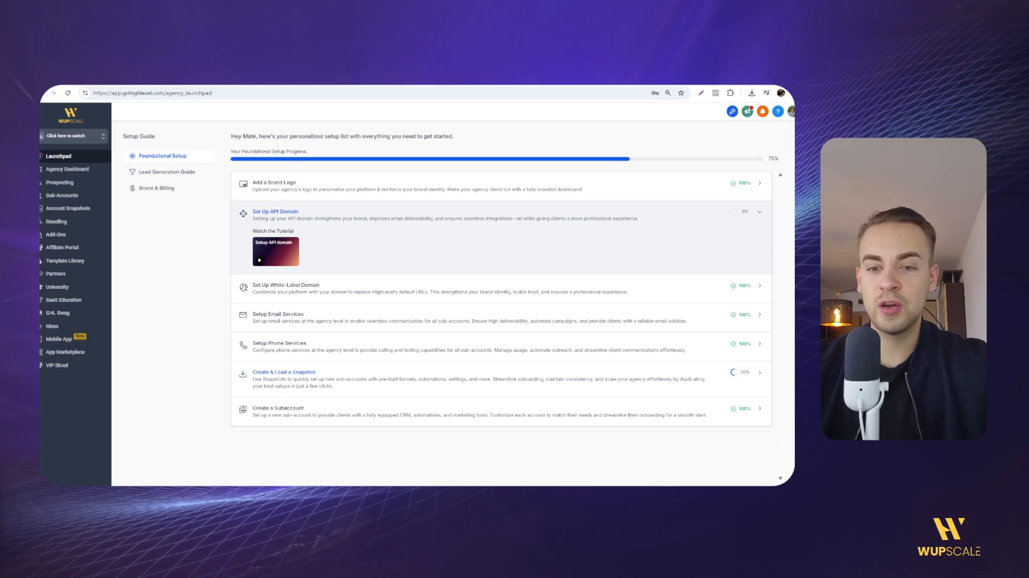
- Open the agency's Labs settings and look through the beta features for Build Workflow Using AI
{"action": "left_click", "coordinate": [76, 457]}
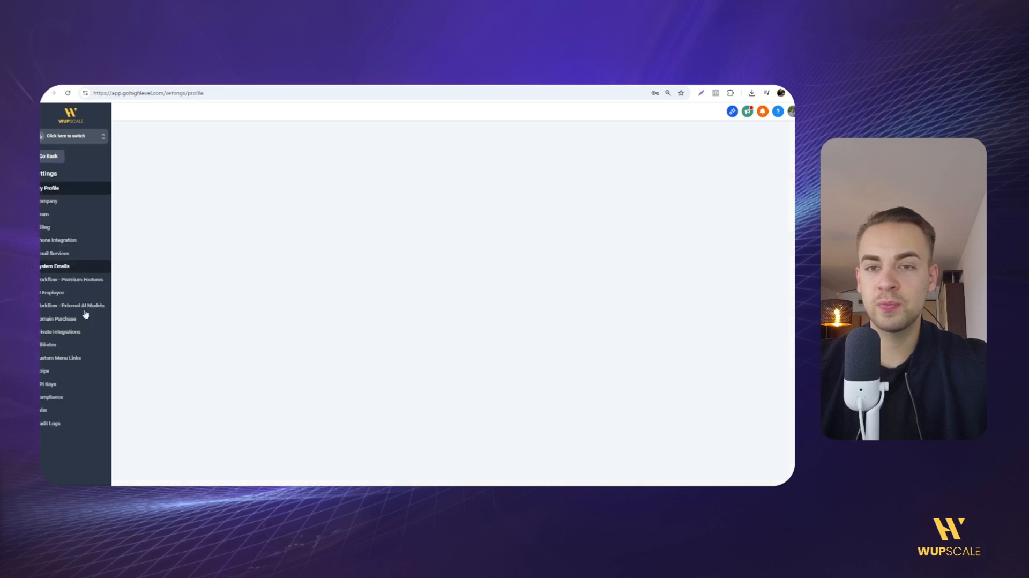
{"action": "left_click", "coordinate": [56, 414]}
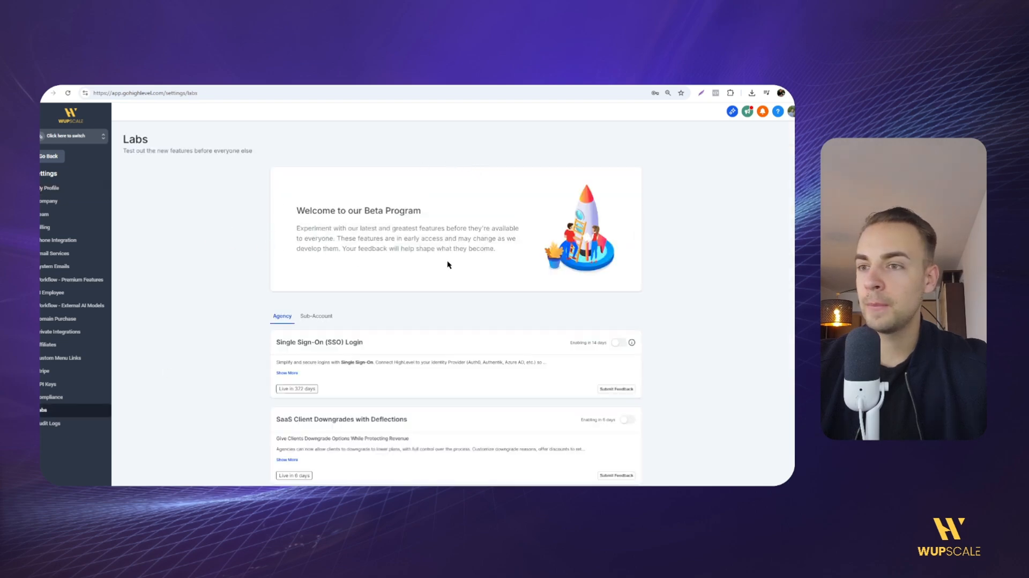
{"action": "scroll", "coordinate": [449, 264], "scroll_direction": "down", "scroll_amount": 3}
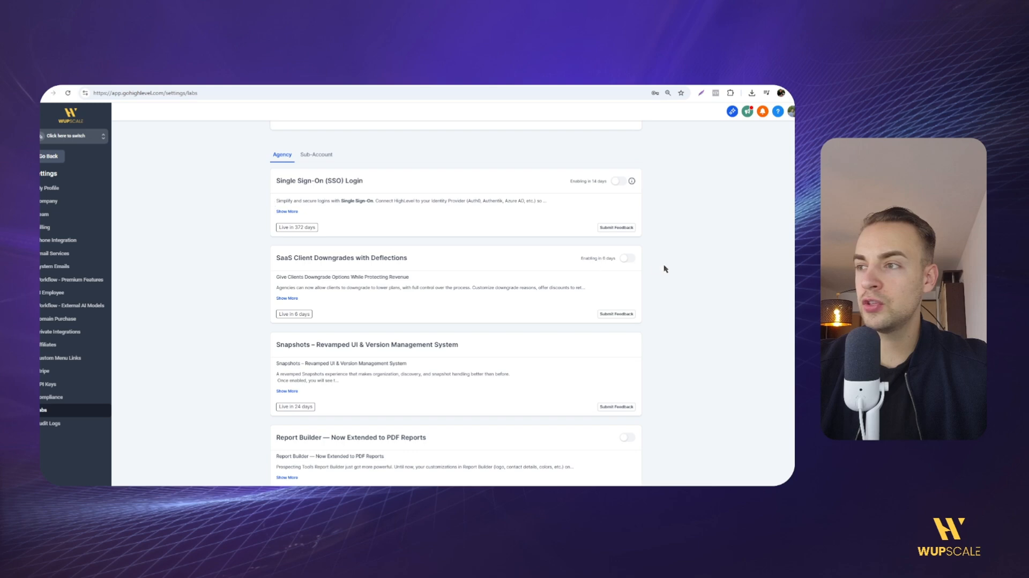
{"action": "scroll", "coordinate": [631, 263], "scroll_direction": "down", "scroll_amount": 5}
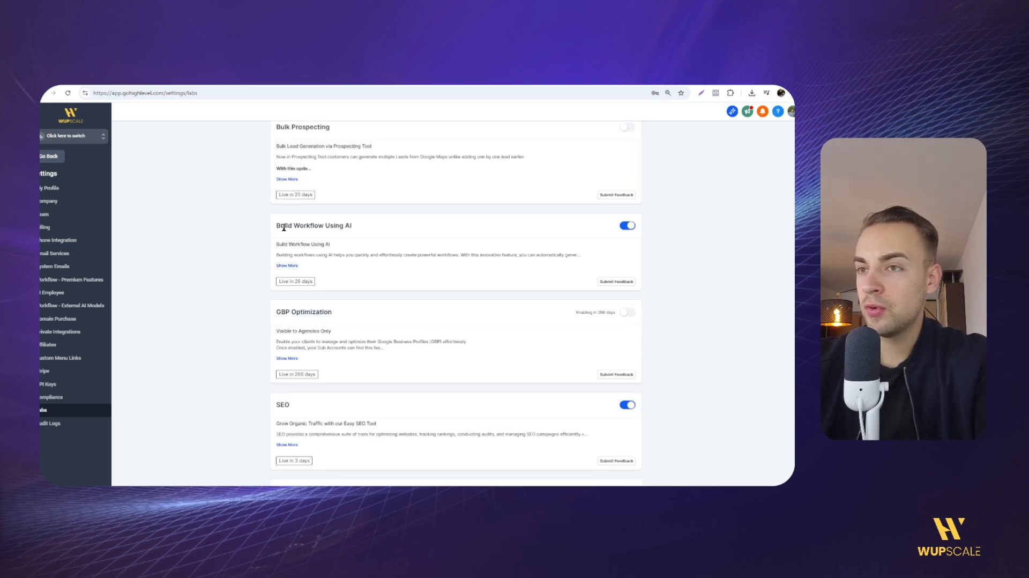
{"action": "scroll", "coordinate": [249, 303], "scroll_direction": "up", "scroll_amount": 3}
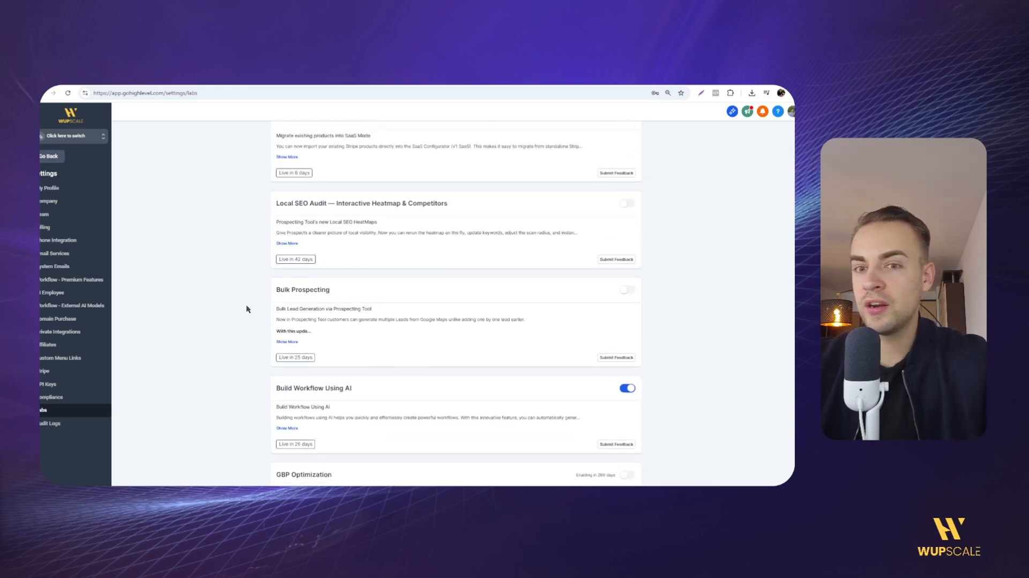
{"action": "scroll", "coordinate": [213, 354], "scroll_direction": "up", "scroll_amount": 10}
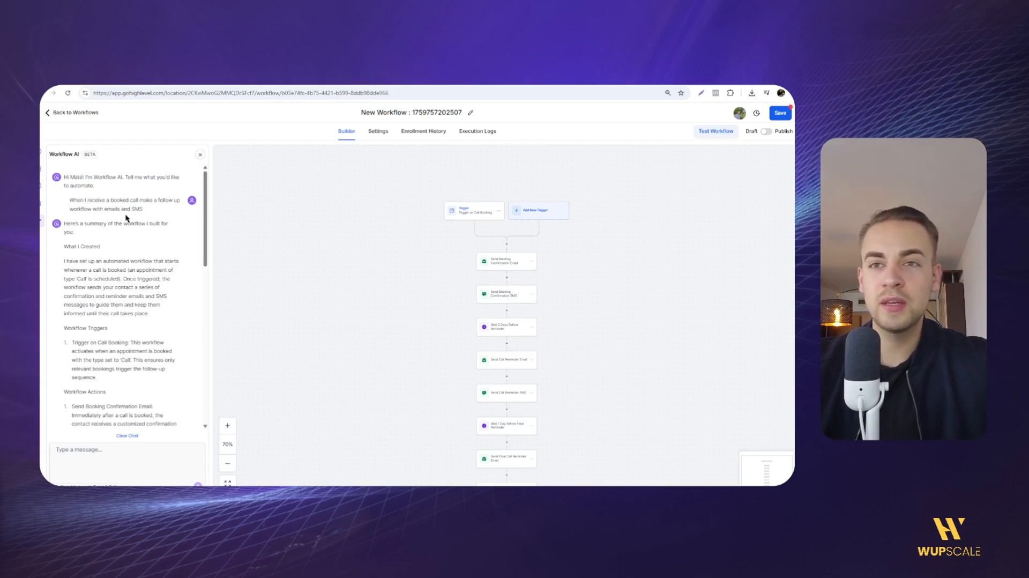
- Open the Send Booking Confirmation Email action in the AI-built booking workflow and read through its subject and message
{"action": "scroll", "coordinate": [170, 231], "scroll_direction": "down", "scroll_amount": 1}
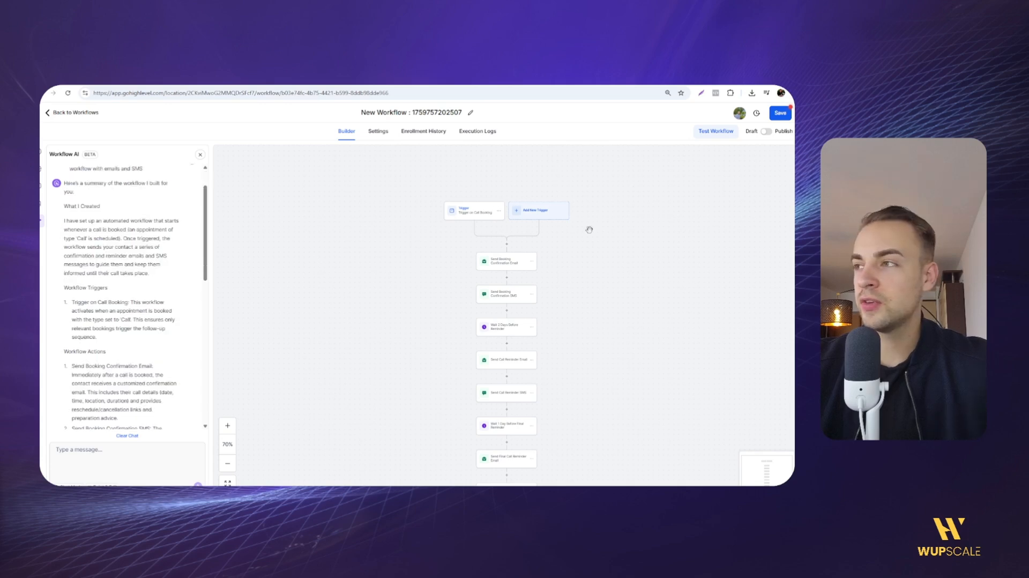
{"action": "scroll", "coordinate": [577, 226], "scroll_direction": "up", "scroll_amount": 4}
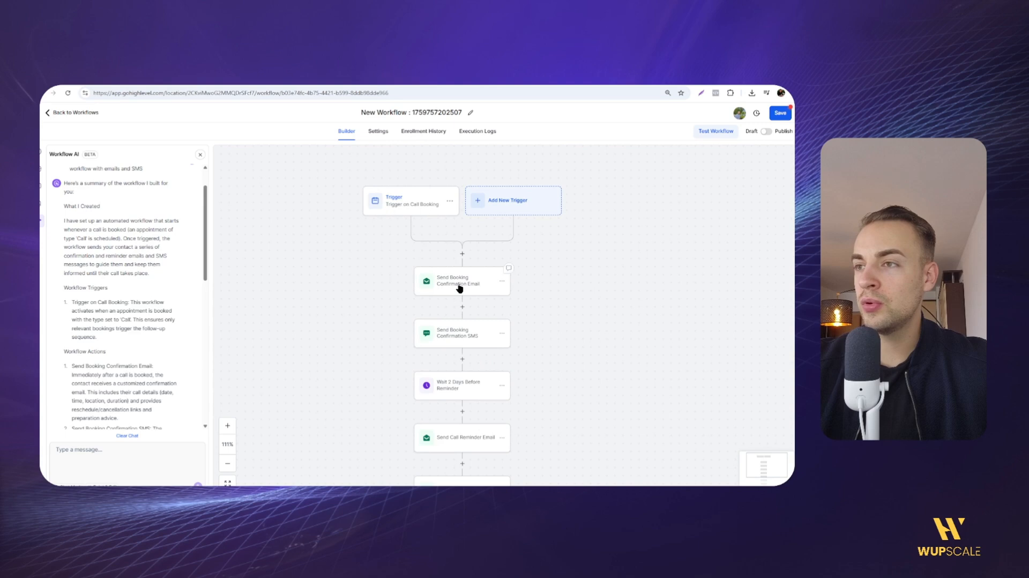
{"action": "scroll", "coordinate": [460, 290], "scroll_direction": "down", "scroll_amount": 1}
{"action": "scroll", "coordinate": [458, 263], "scroll_direction": "down", "scroll_amount": 1}
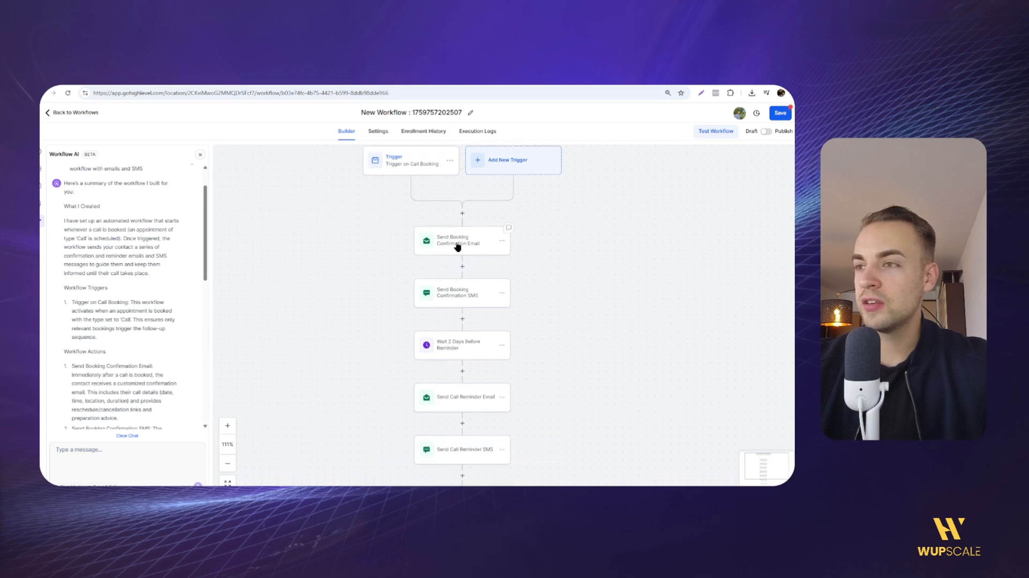
{"action": "left_click", "coordinate": [457, 247]}
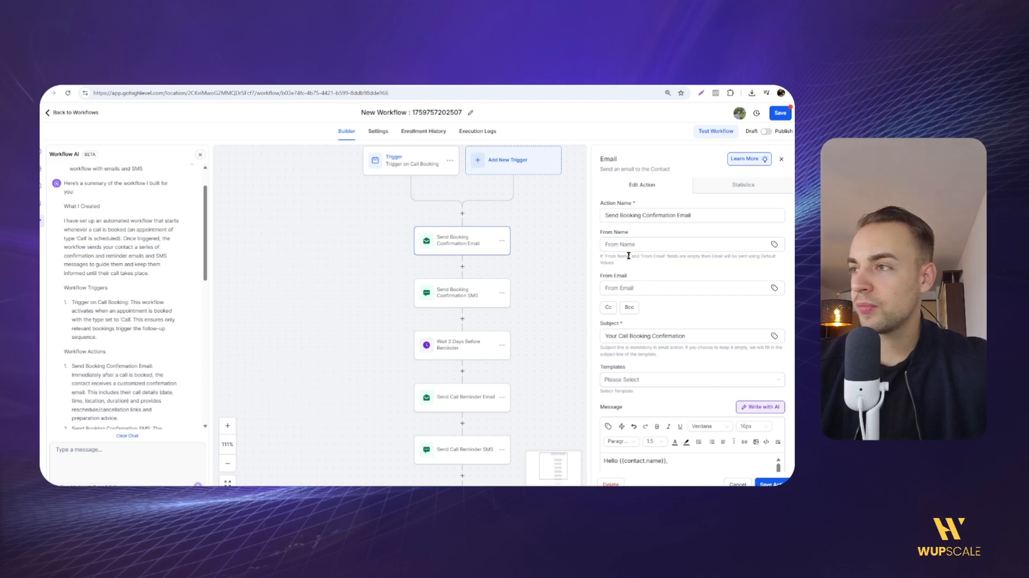
{"action": "scroll", "coordinate": [620, 252], "scroll_direction": "down", "scroll_amount": 3}
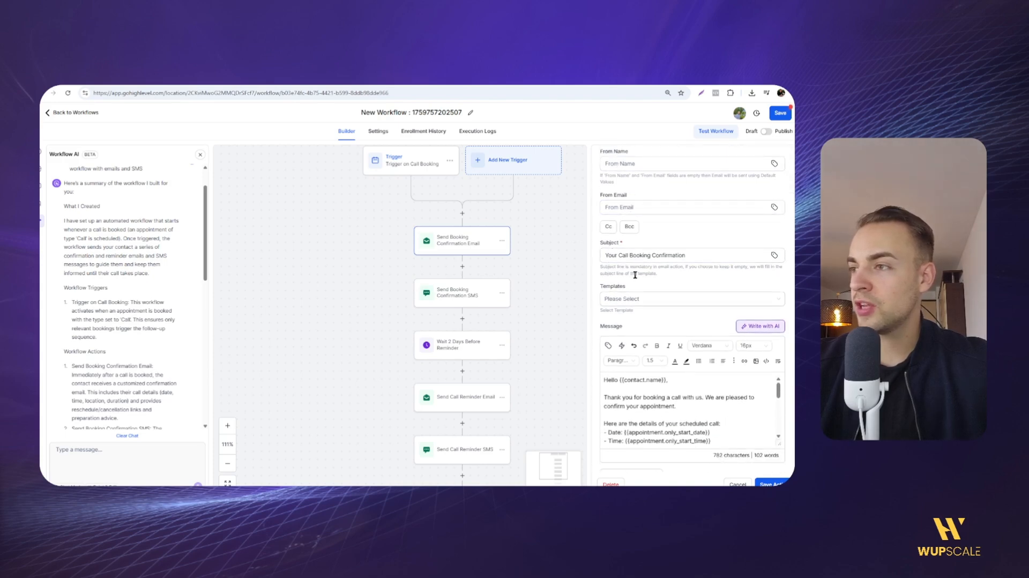
{"action": "scroll", "coordinate": [635, 276], "scroll_direction": "down", "scroll_amount": 2}
{"action": "scroll", "coordinate": [655, 347], "scroll_direction": "down", "scroll_amount": 5}
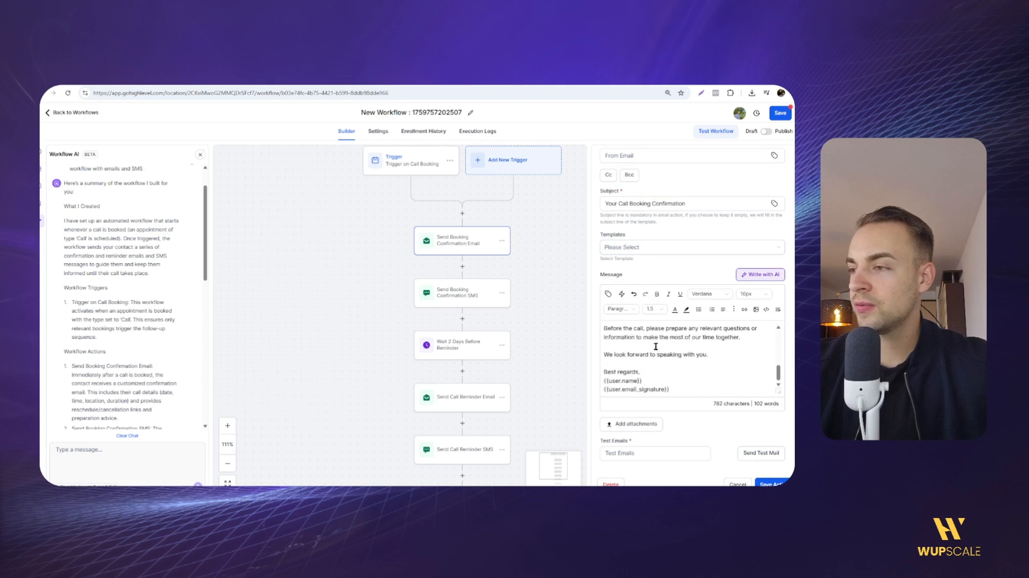
- Review the Send Booking Confirmation SMS action and the remaining reminder steps, then close the action, discarding any changes
{"action": "left_click", "coordinate": [456, 291]}
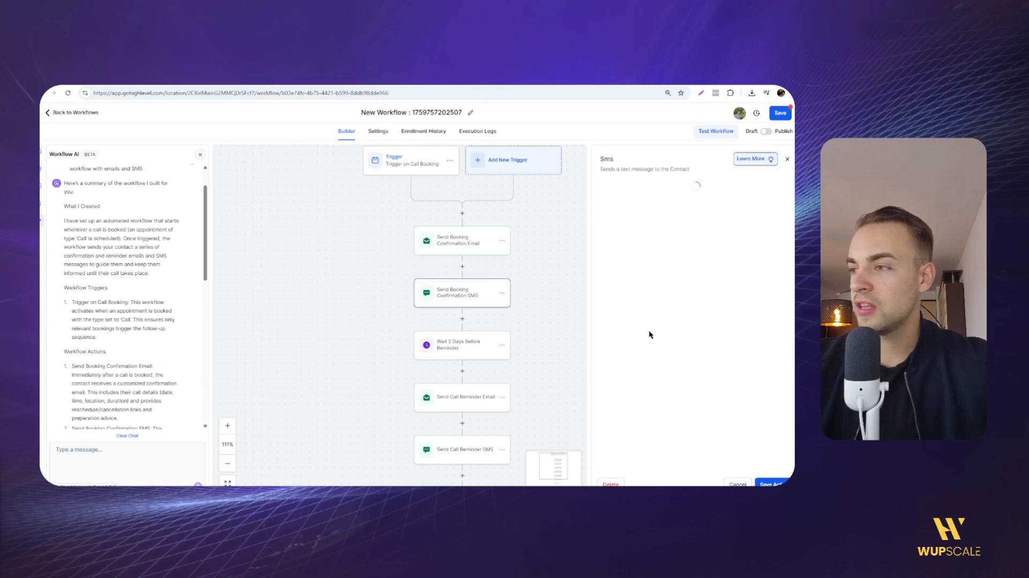
{"action": "left_click", "coordinate": [441, 346]}
{"action": "left_click", "coordinate": [475, 279]}
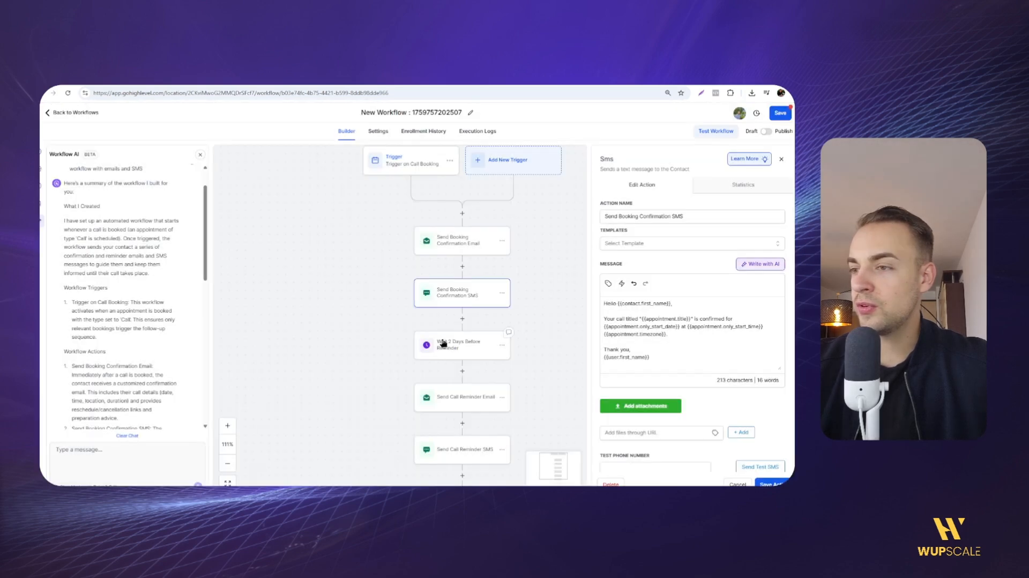
{"action": "scroll", "coordinate": [442, 343], "scroll_direction": "down", "scroll_amount": 2}
{"action": "scroll", "coordinate": [442, 359], "scroll_direction": "down", "scroll_amount": 2}
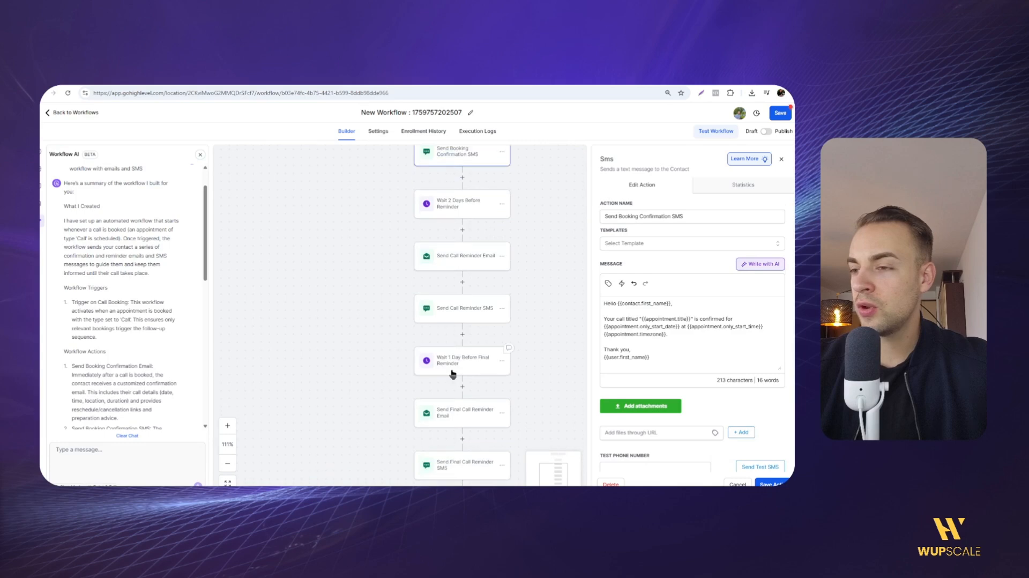
{"action": "scroll", "coordinate": [452, 371], "scroll_direction": "down", "scroll_amount": 2}
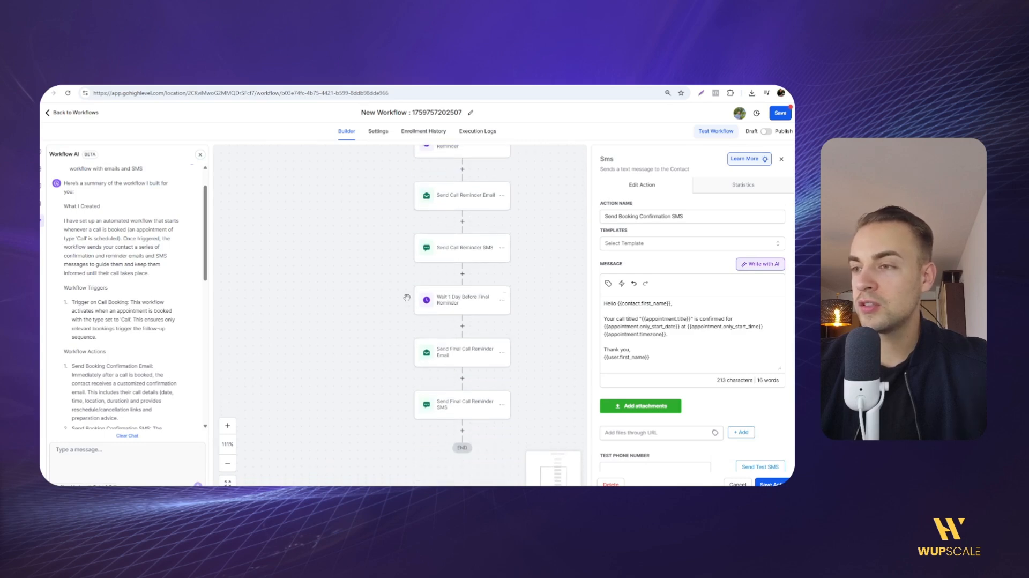
{"action": "left_click", "coordinate": [781, 158]}
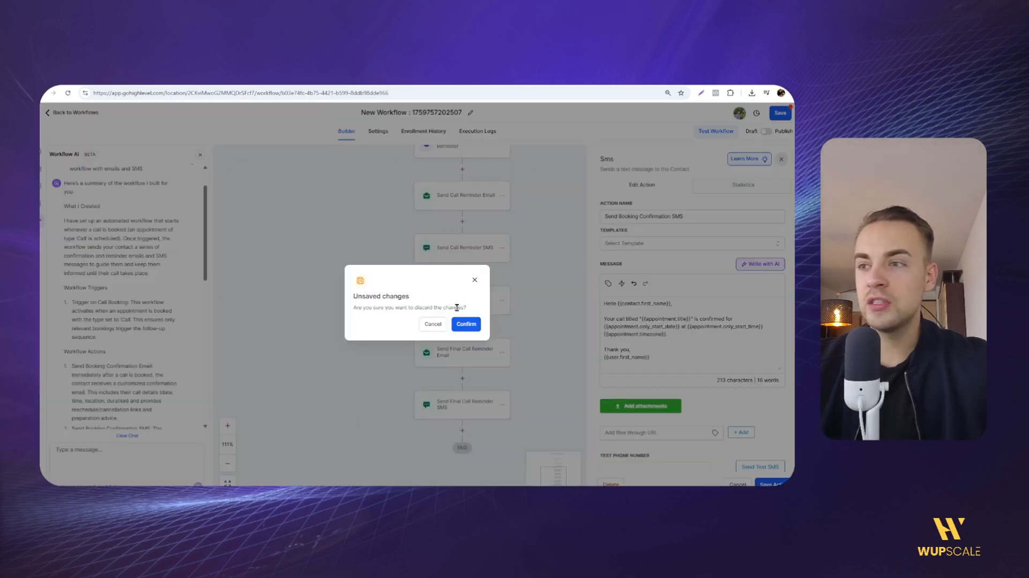
{"action": "left_click", "coordinate": [466, 324]}
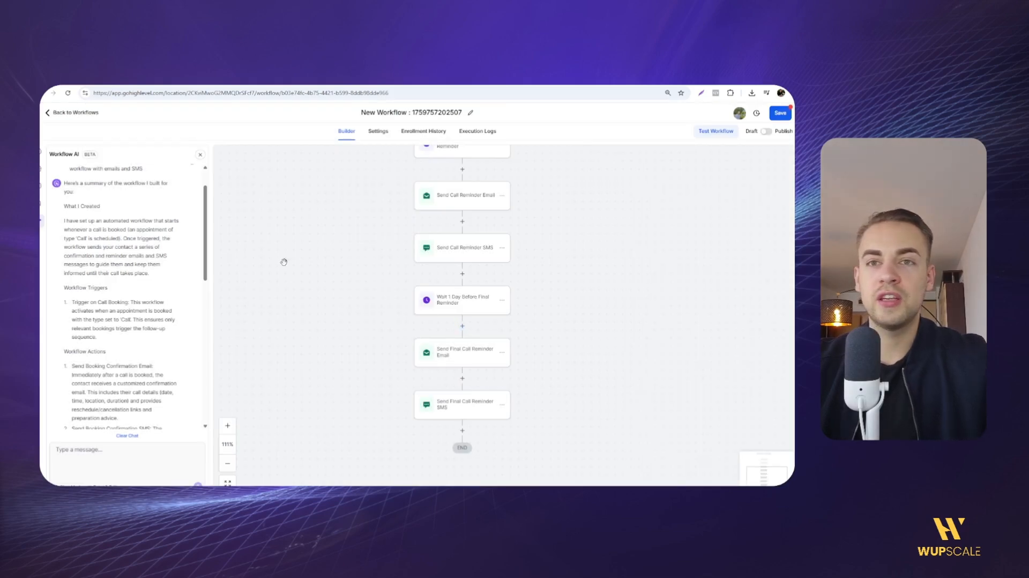
{"action": "scroll", "coordinate": [172, 228], "scroll_direction": "up", "scroll_amount": 2}
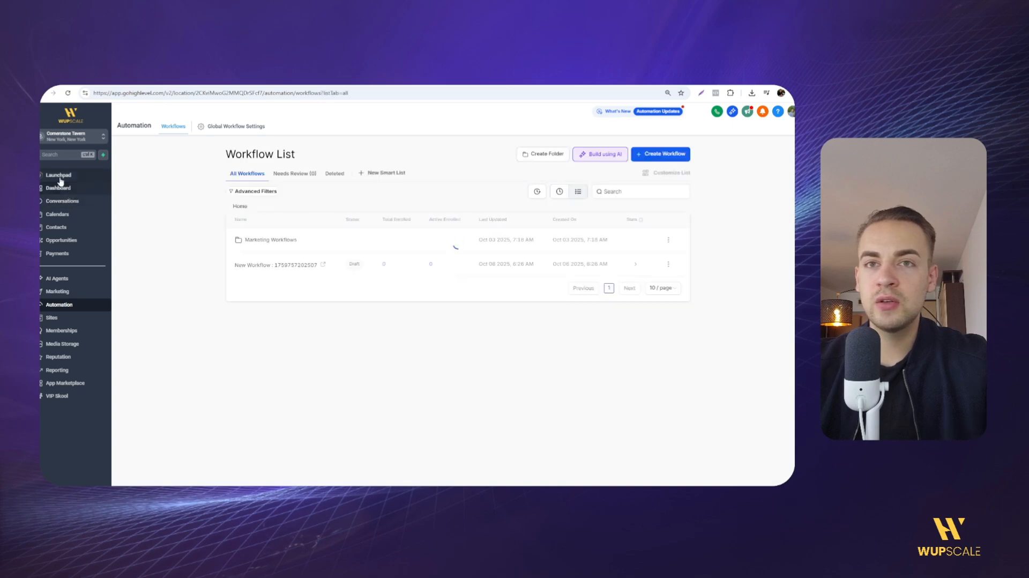
- Open the sub-account's automation workflow list and start building a new workflow using AI
{"action": "left_click", "coordinate": [60, 177]}
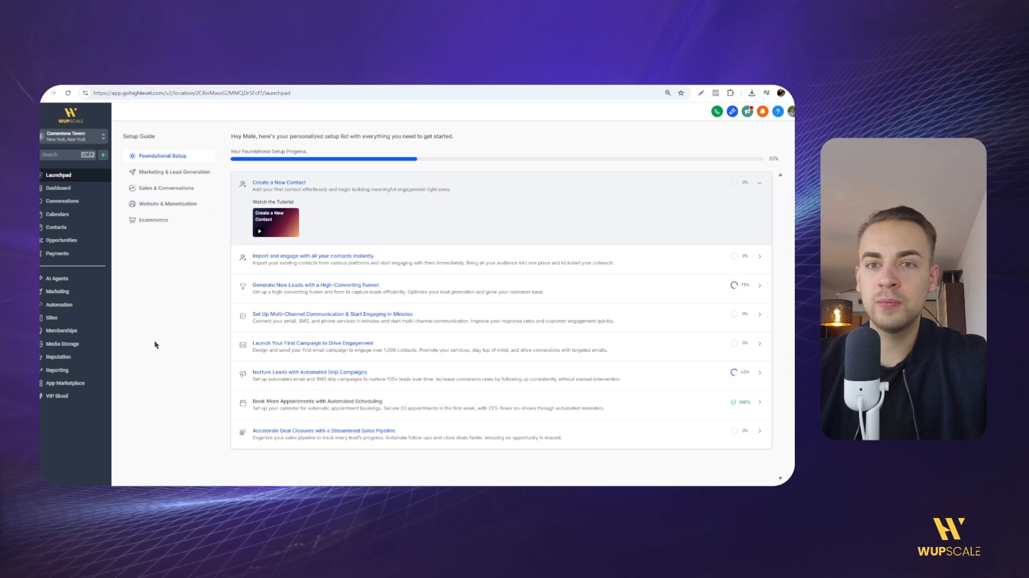
{"action": "left_click", "coordinate": [58, 304]}
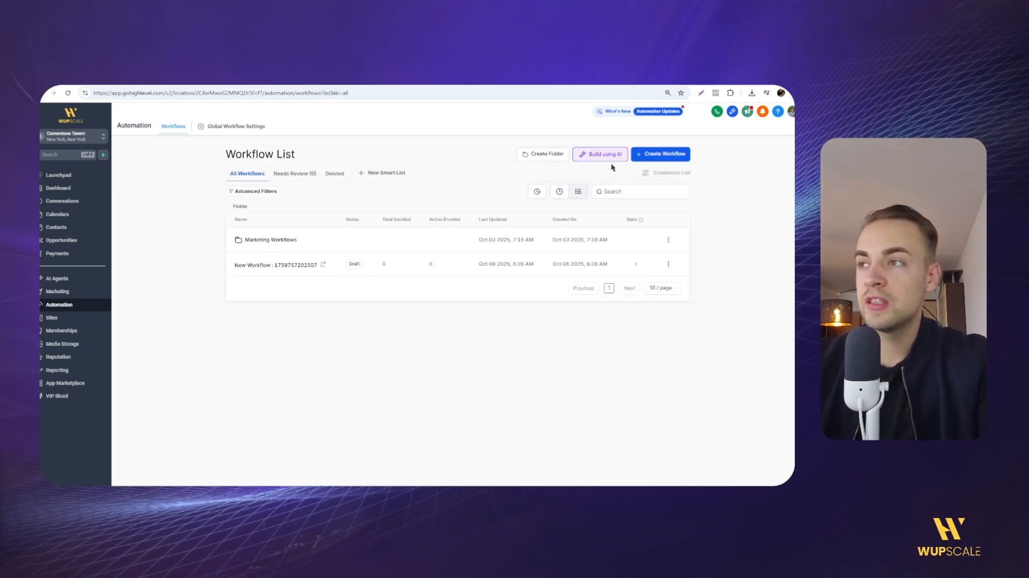
{"action": "left_click", "coordinate": [593, 156]}
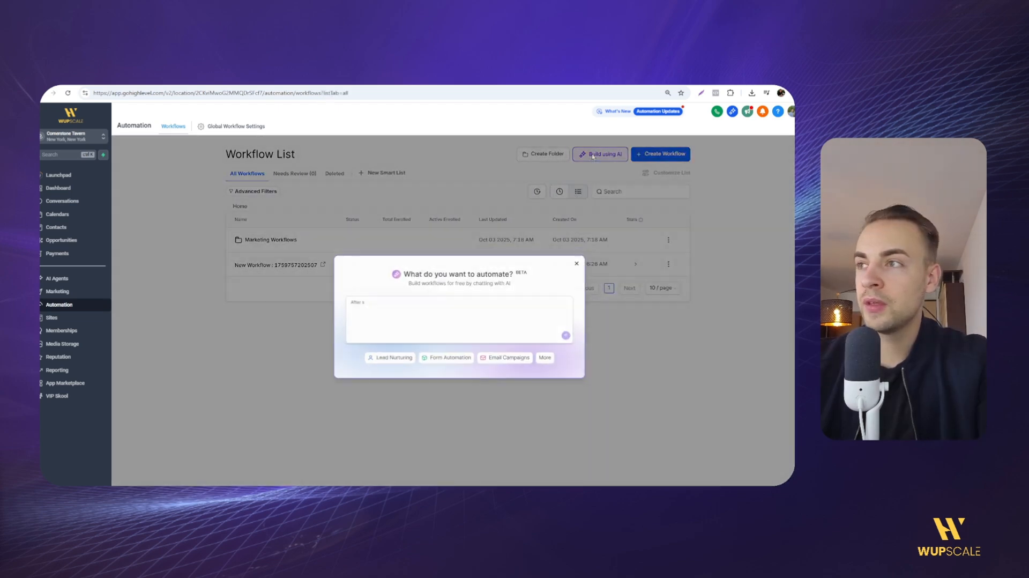
{"action": "left_click", "coordinate": [414, 314]}
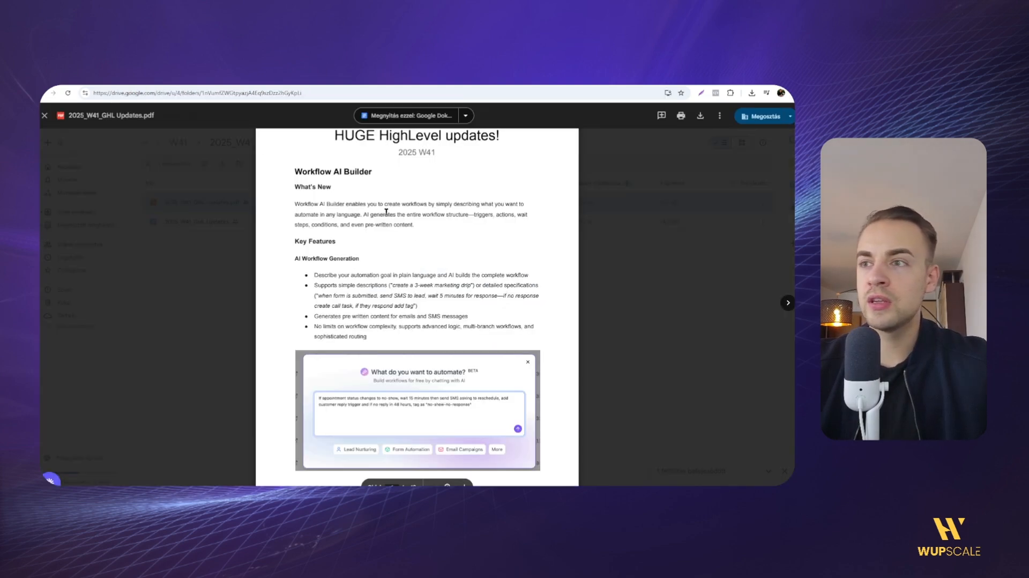
- Copy the form-submission example prompt from 2025_W41_GHL Updates.pdf and paste it into the AI workflow request
{"action": "scroll", "coordinate": [386, 266], "scroll_direction": "down", "scroll_amount": 1}
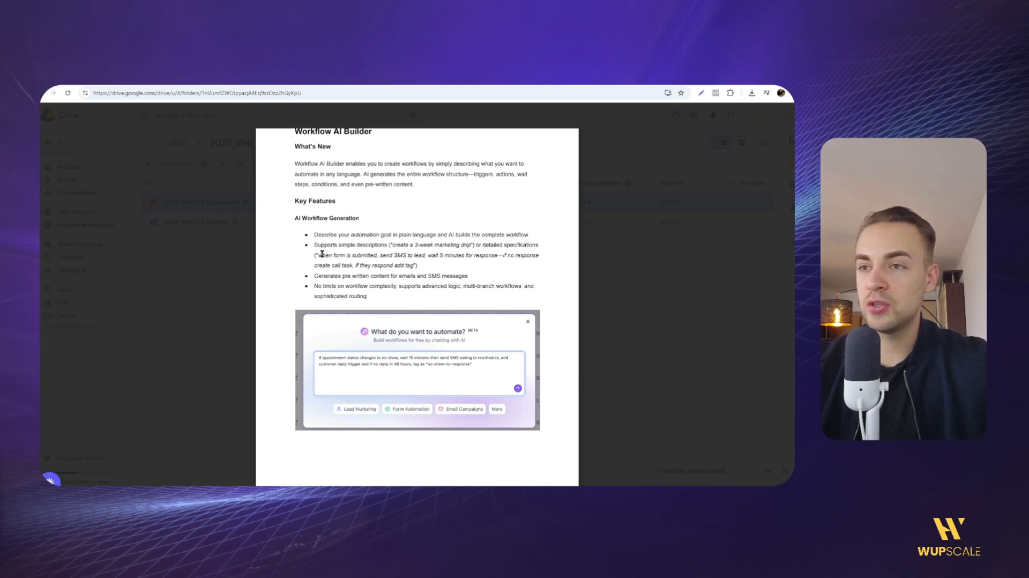
{"action": "left_click_drag", "start_coordinate": [320, 254], "coordinate": [411, 270]}
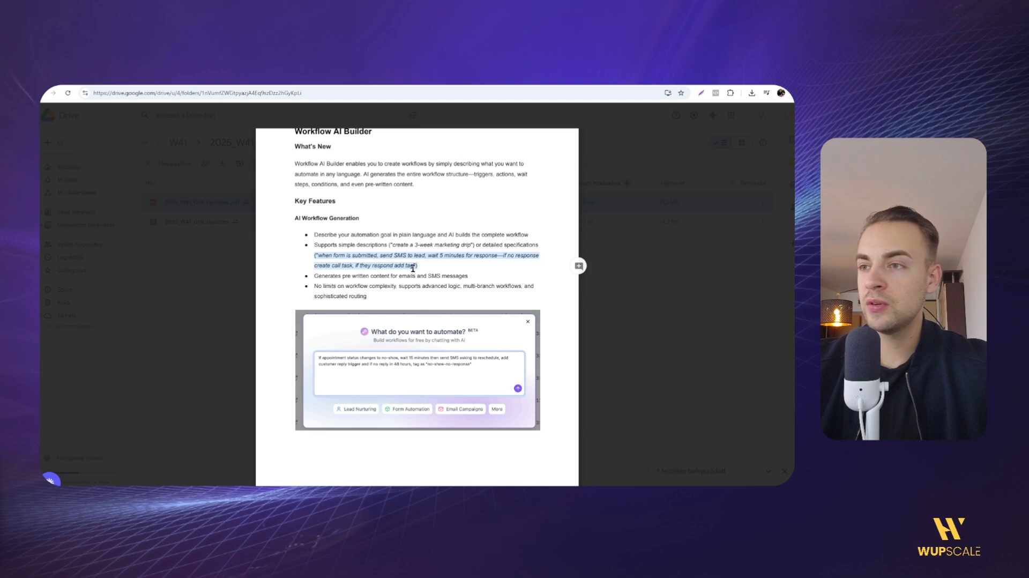
{"action": "left_click", "coordinate": [313, 259]}
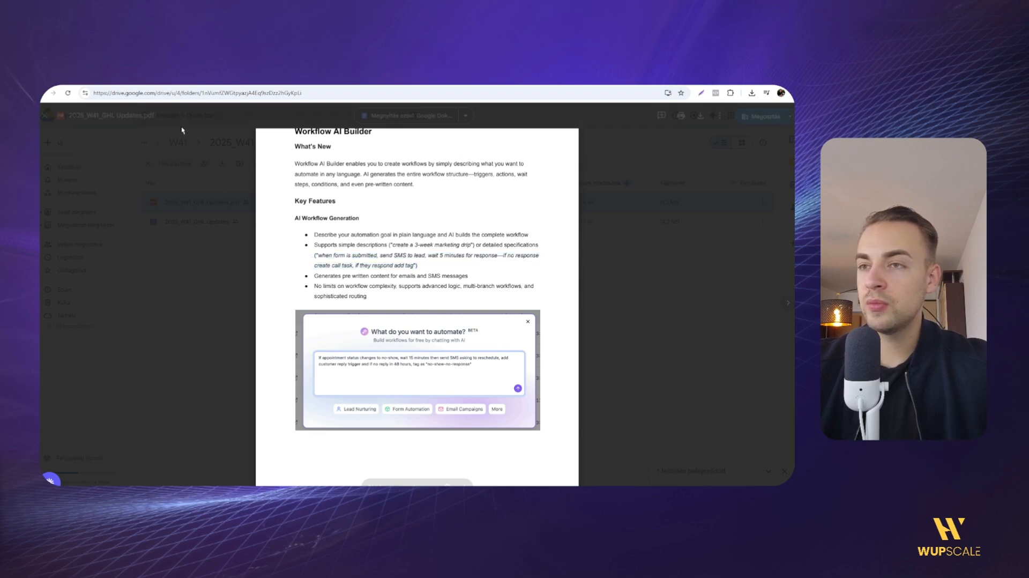
{"action": "key", "text": "ctrl+Tab"}
{"action": "left_click", "coordinate": [396, 323]}
{"action": "type", "text": "(\"when form is submitted, send SMS to lead, wait 5 minutes for response—if no response create call task, if they respond add tag\")"}
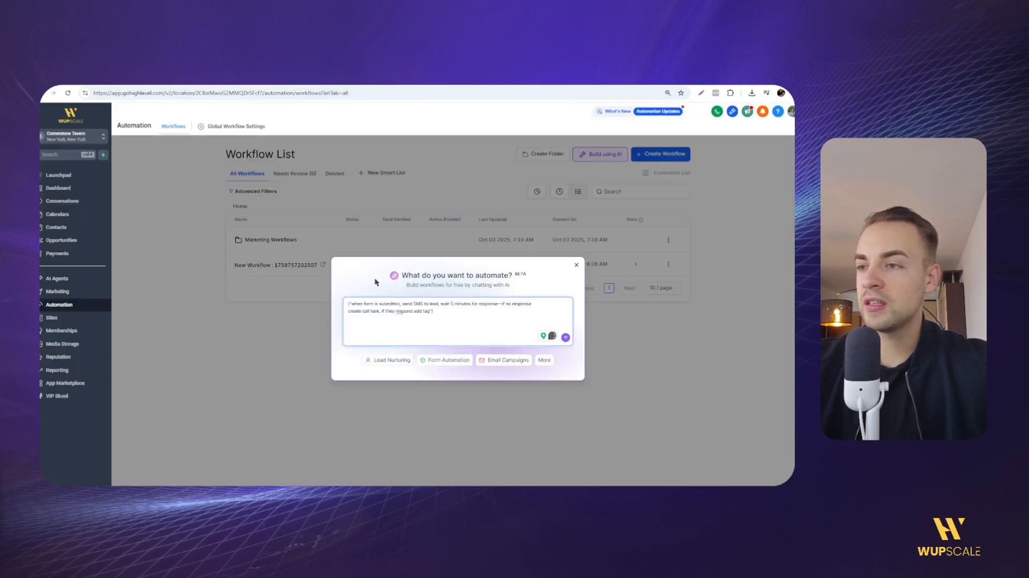
- Remove the surrounding parentheses and quotation marks from the AI request and submit it to generate the workflow
{"action": "left_click", "coordinate": [375, 280]}
{"action": "left_click", "coordinate": [472, 318]}
{"action": "key", "text": "BackSpace"}
{"action": "key", "text": "BackSpace"}
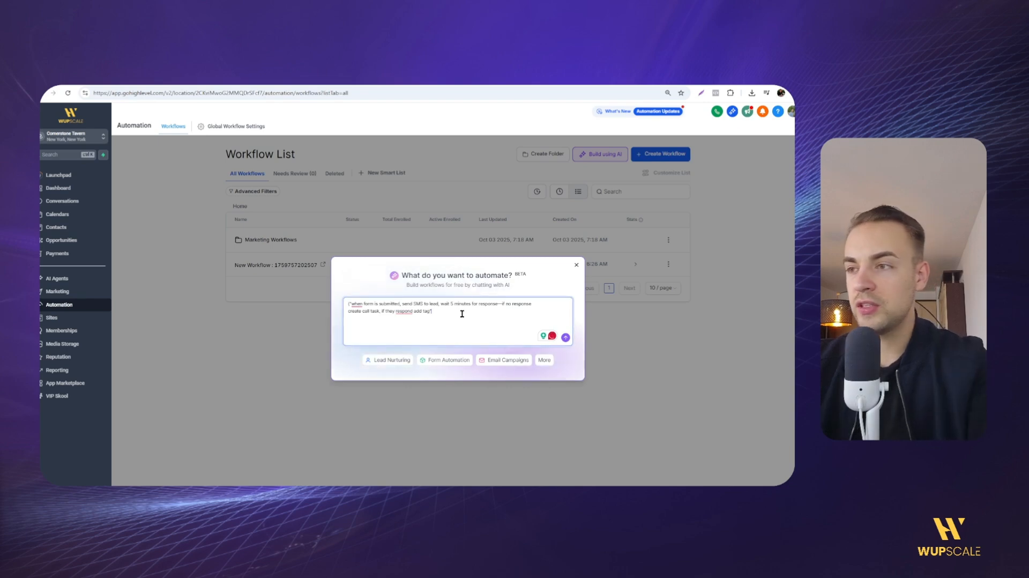
{"action": "left_click", "coordinate": [352, 303]}
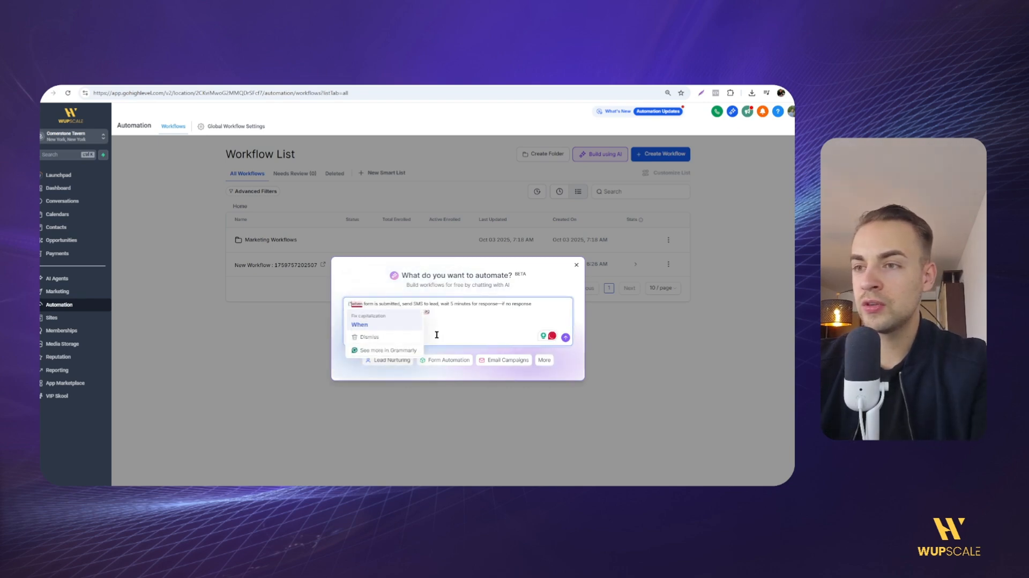
{"action": "key", "text": "BackSpace"}
{"action": "key", "text": "BackSpace"}
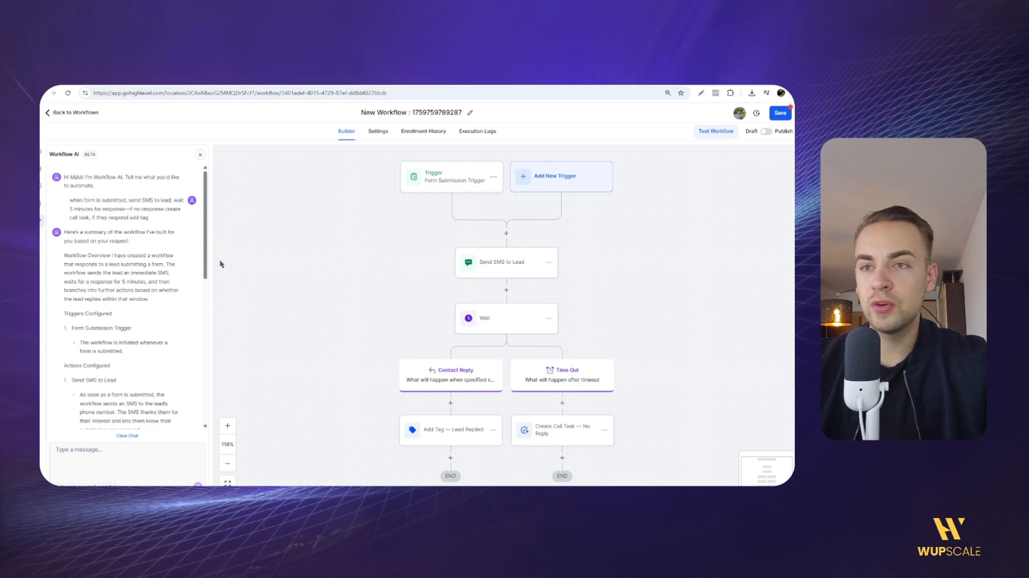
{"action": "scroll", "coordinate": [476, 343], "scroll_direction": "down", "scroll_amount": 1}
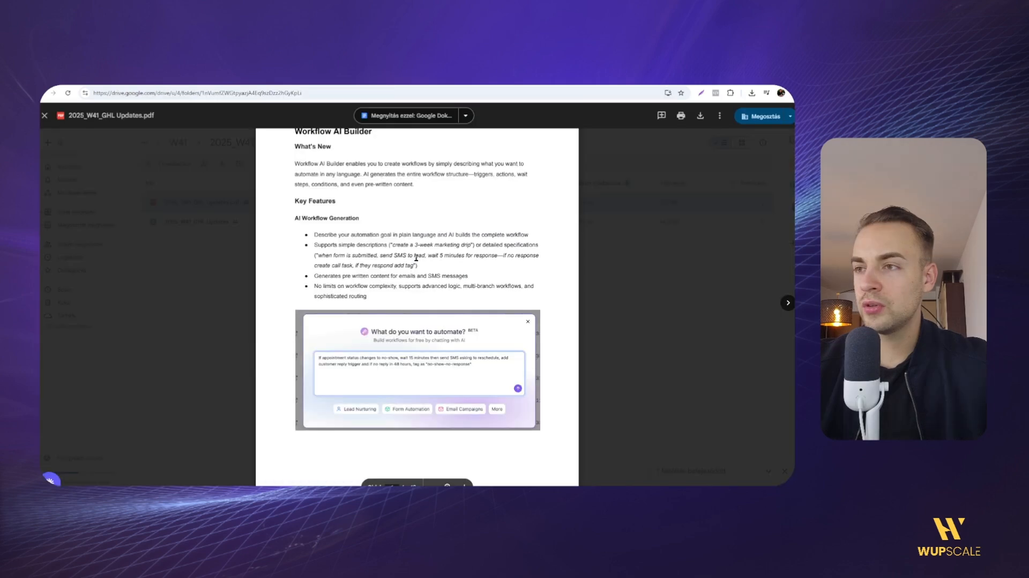
- Copy the example prompt "create a 3-week marketing drip" from 2025_W41_GHL Updates.pdf and paste it into the new workflow's AI request
{"action": "left_click_drag", "start_coordinate": [390, 245], "coordinate": [466, 245]}
{"action": "key", "text": "ctrl+c"}
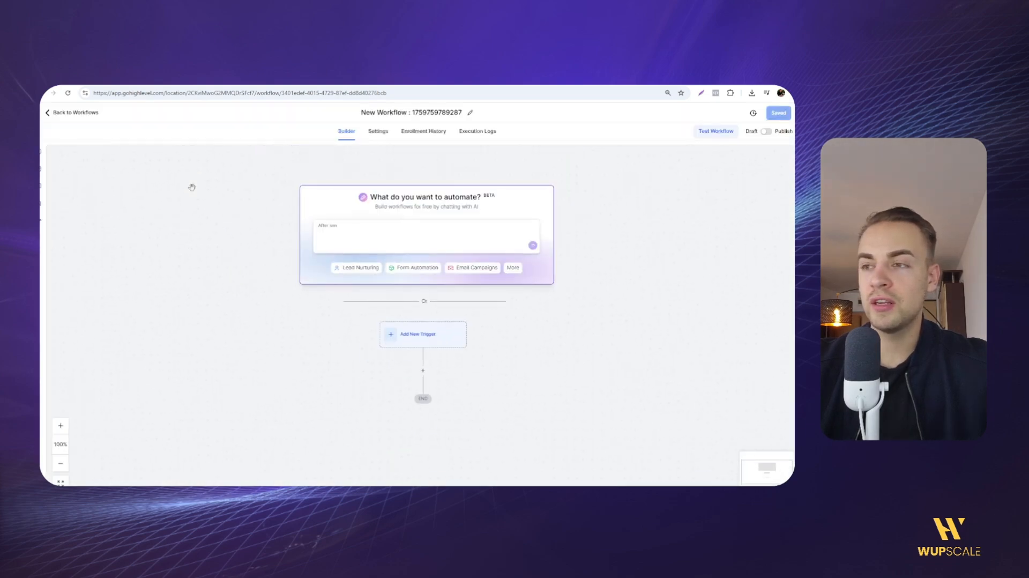
{"action": "left_click", "coordinate": [352, 231]}
{"action": "key", "text": "ctrl+v"}
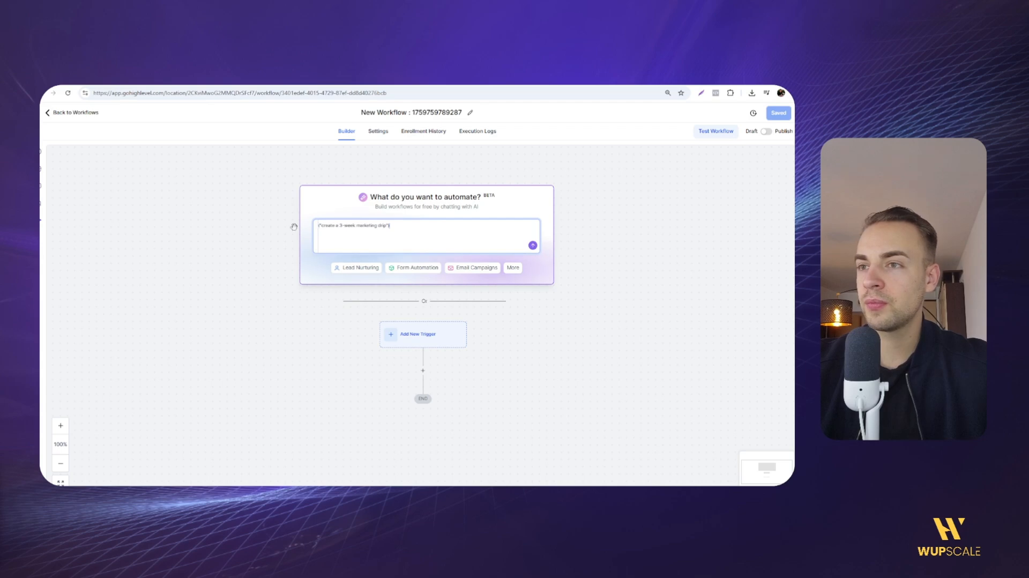
- Remove the parentheses and quotation marks around the 3-week marketing drip request and submit it to generate the workflow
{"action": "key", "text": "BackSpace"}
{"action": "key", "text": "BackSpace"}
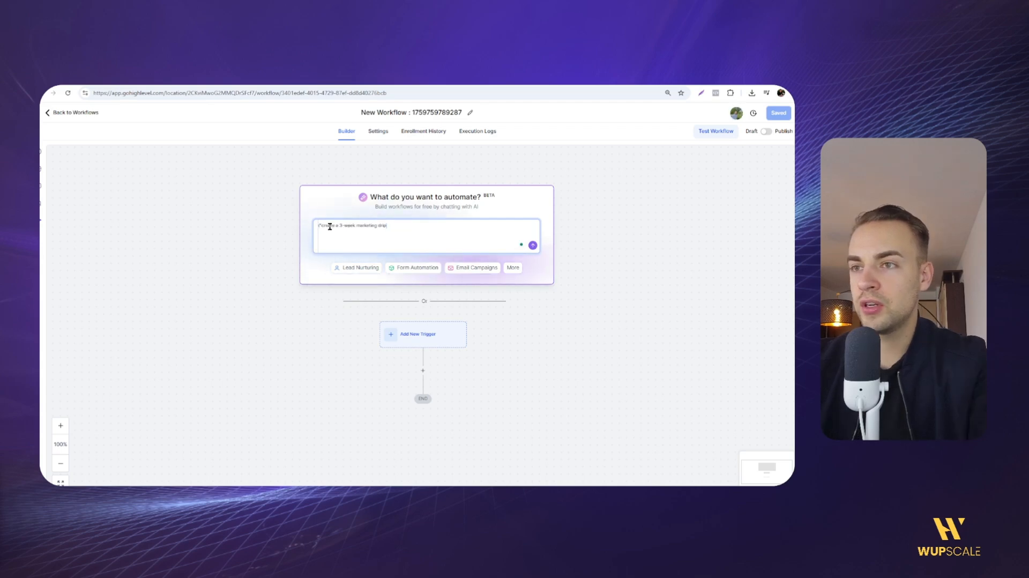
{"action": "left_click", "coordinate": [322, 225]}
{"action": "key", "text": "BackSpace"}
{"action": "key", "text": "BackSpace"}
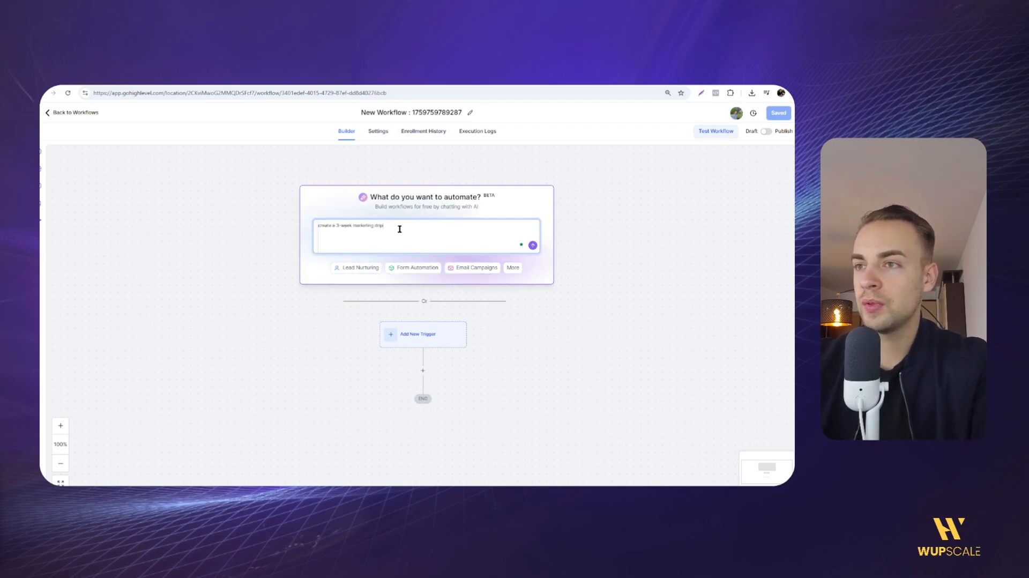
{"action": "key", "text": "Return"}
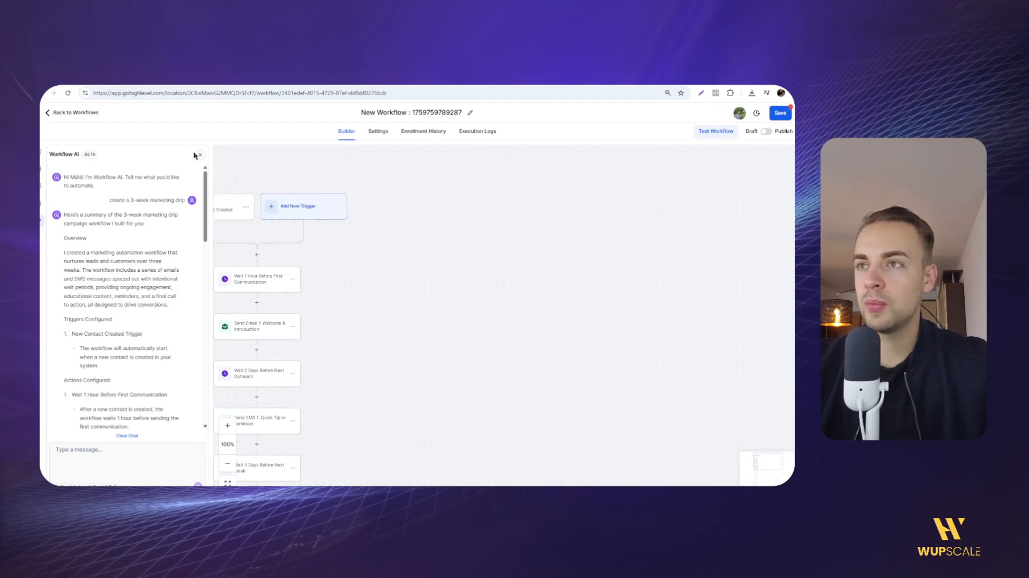
- Check the submitted request in the Workflow AI chat, then close the chat to view the generated drip workflow from its trigger
{"action": "left_click_drag", "start_coordinate": [109, 201], "coordinate": [143, 200]}
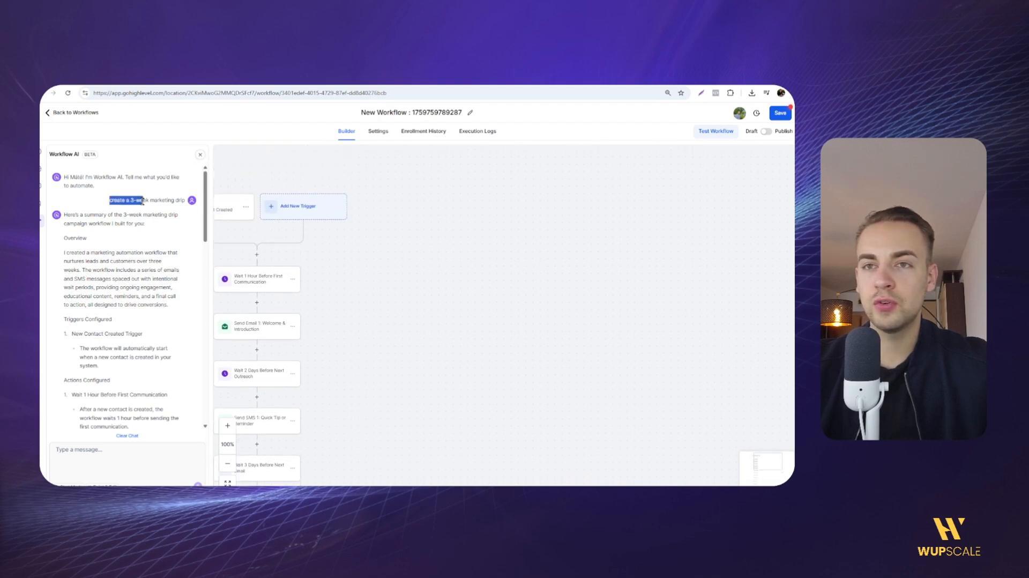
{"action": "left_click", "coordinate": [211, 158]}
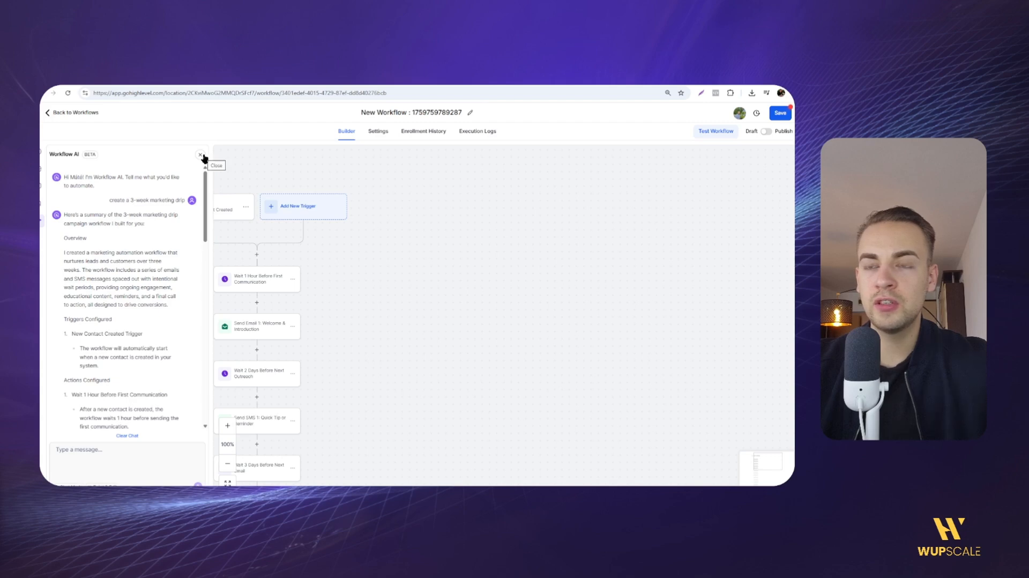
{"action": "left_click", "coordinate": [202, 156]}
{"action": "left_click_drag", "start_coordinate": [237, 265], "coordinate": [492, 255]}
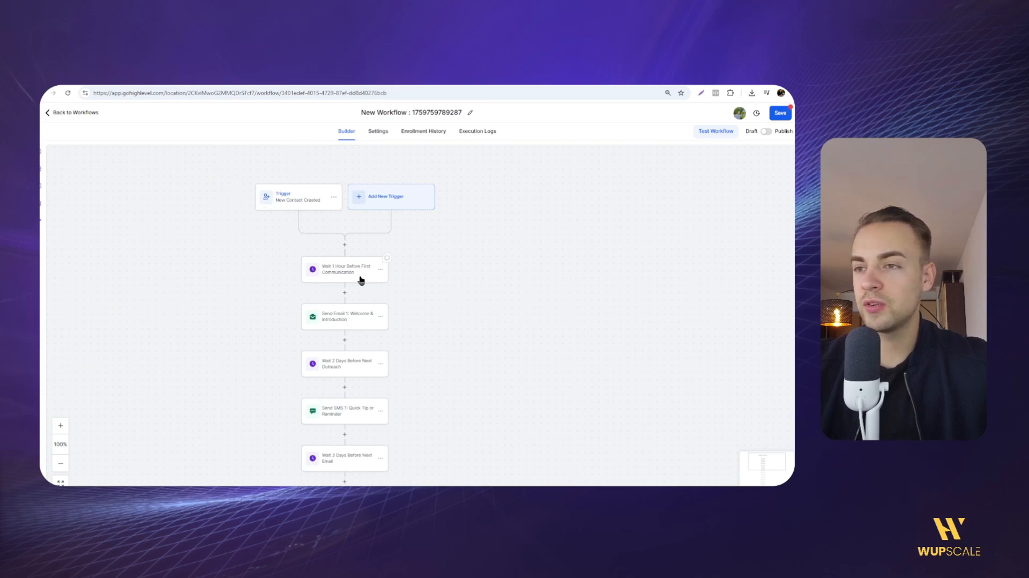
- Open the Send Email 1: Welcome & Introduction action and read its pre-written message from greeting to signature
{"action": "scroll", "coordinate": [275, 267], "scroll_direction": "down", "scroll_amount": 1}
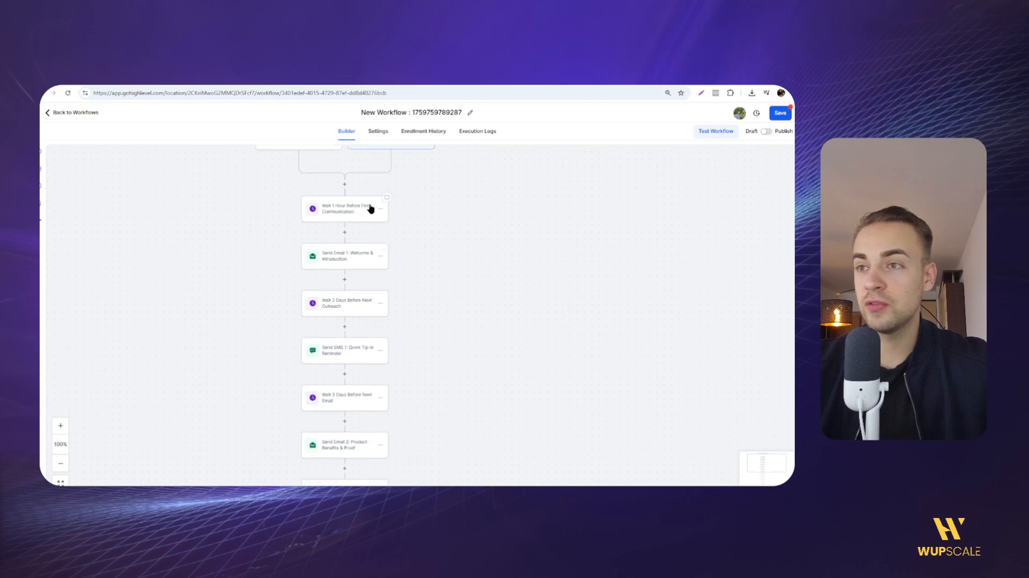
{"action": "left_click", "coordinate": [350, 264]}
{"action": "scroll", "coordinate": [692, 316], "scroll_direction": "down", "scroll_amount": 3}
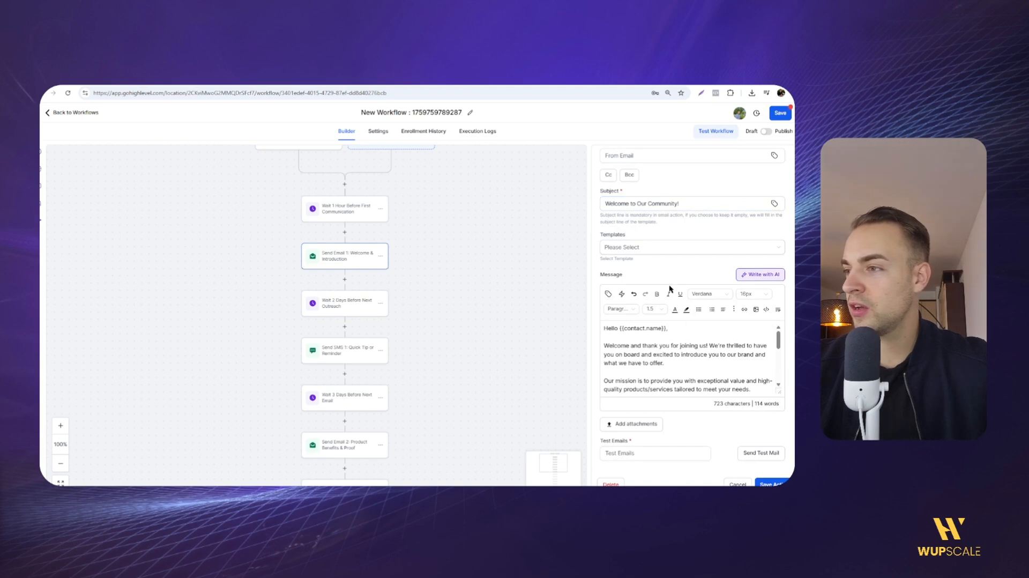
{"action": "scroll", "coordinate": [680, 344], "scroll_direction": "down", "scroll_amount": 1}
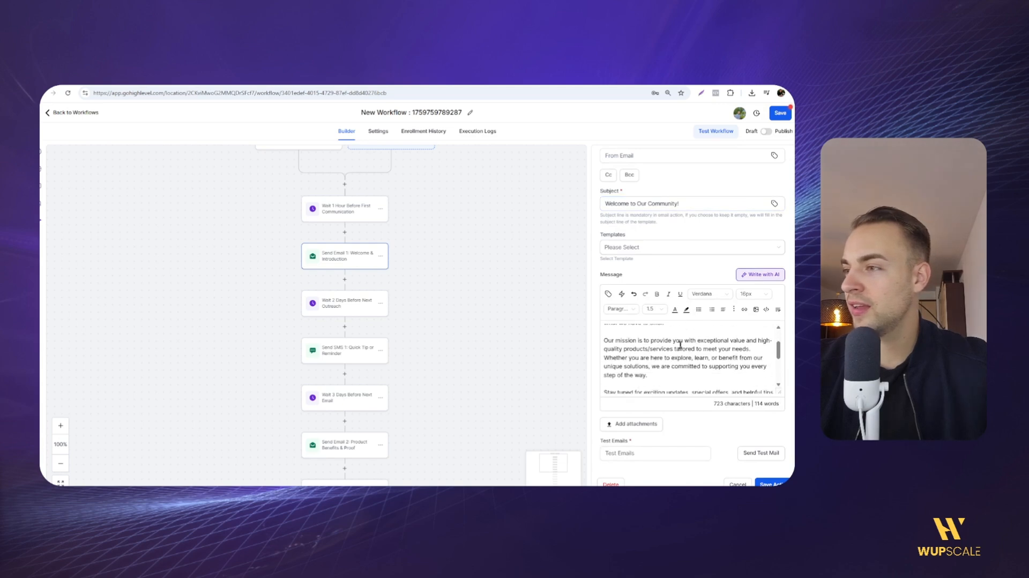
{"action": "scroll", "coordinate": [641, 338], "scroll_direction": "up", "scroll_amount": 1}
{"action": "scroll", "coordinate": [646, 342], "scroll_direction": "down", "scroll_amount": 1}
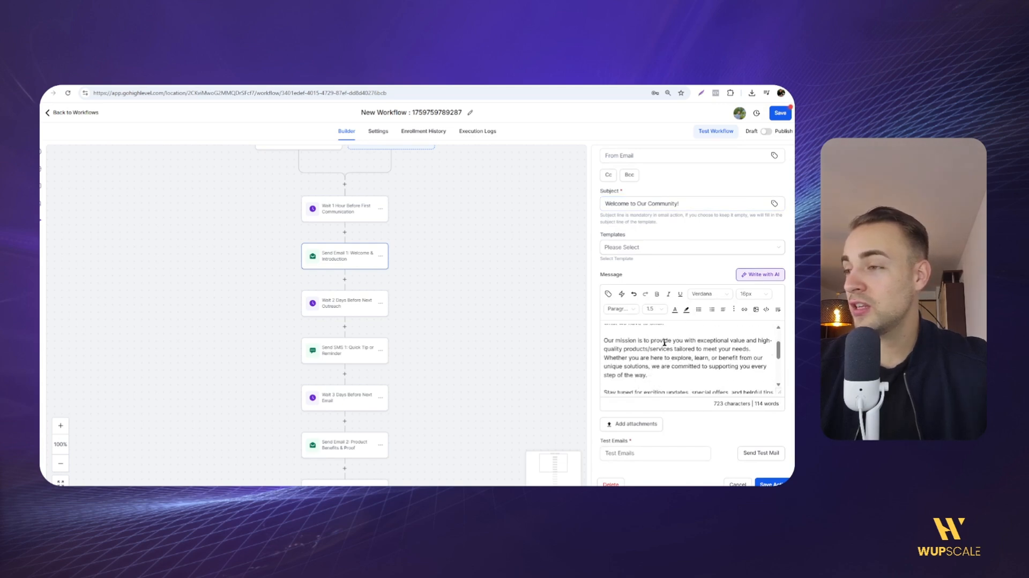
{"action": "scroll", "coordinate": [667, 351], "scroll_direction": "up", "scroll_amount": 2}
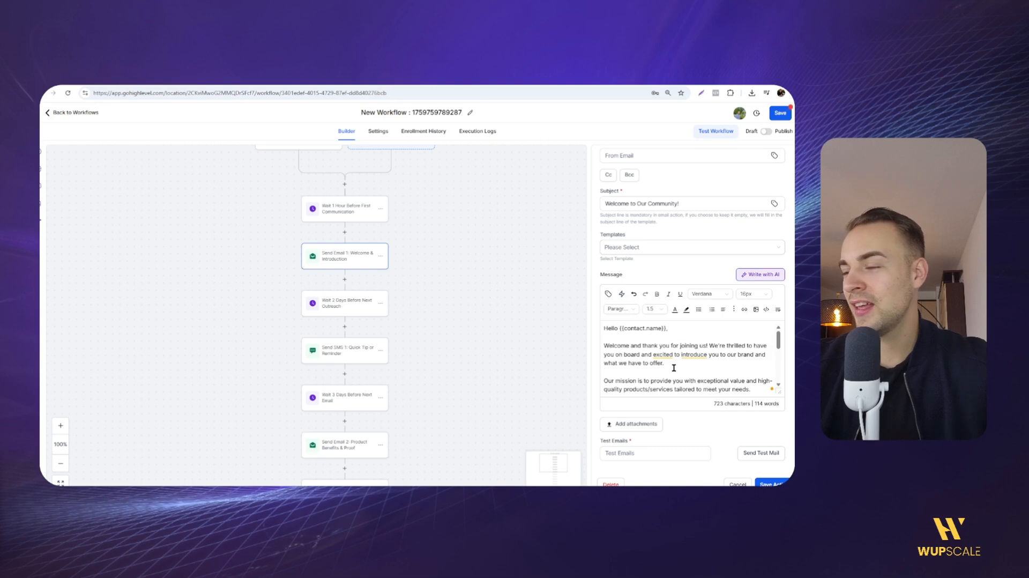
{"action": "left_click_drag", "start_coordinate": [669, 368], "coordinate": [604, 364]}
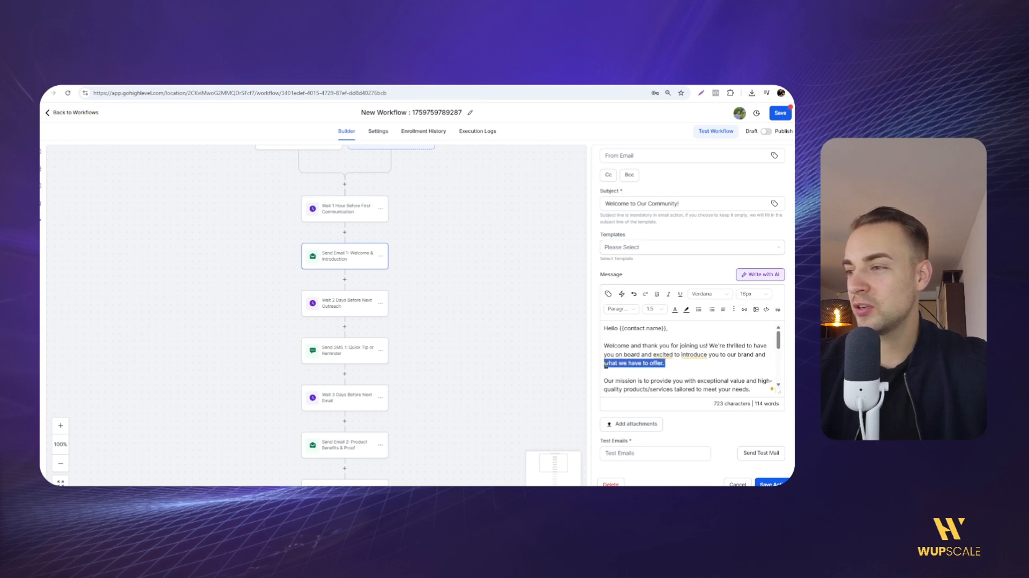
{"action": "left_click", "coordinate": [606, 365]}
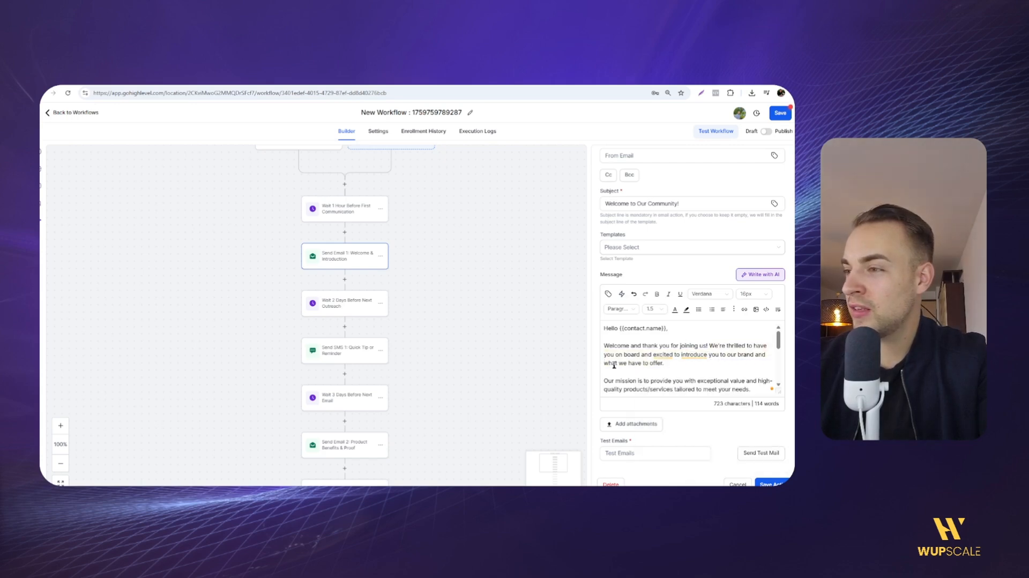
{"action": "scroll", "coordinate": [619, 363], "scroll_direction": "down", "scroll_amount": 3}
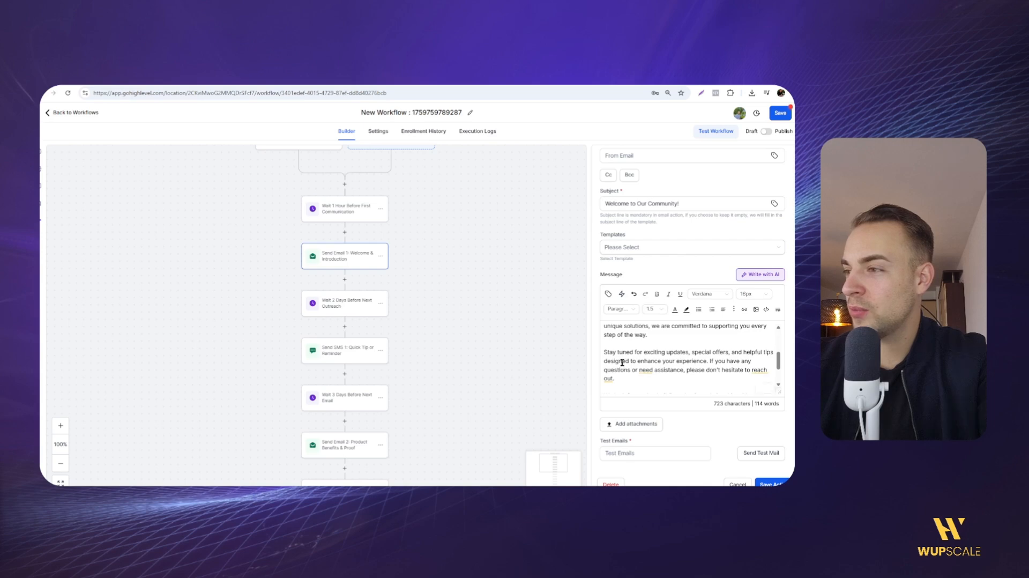
{"action": "scroll", "coordinate": [623, 362], "scroll_direction": "down", "scroll_amount": 1}
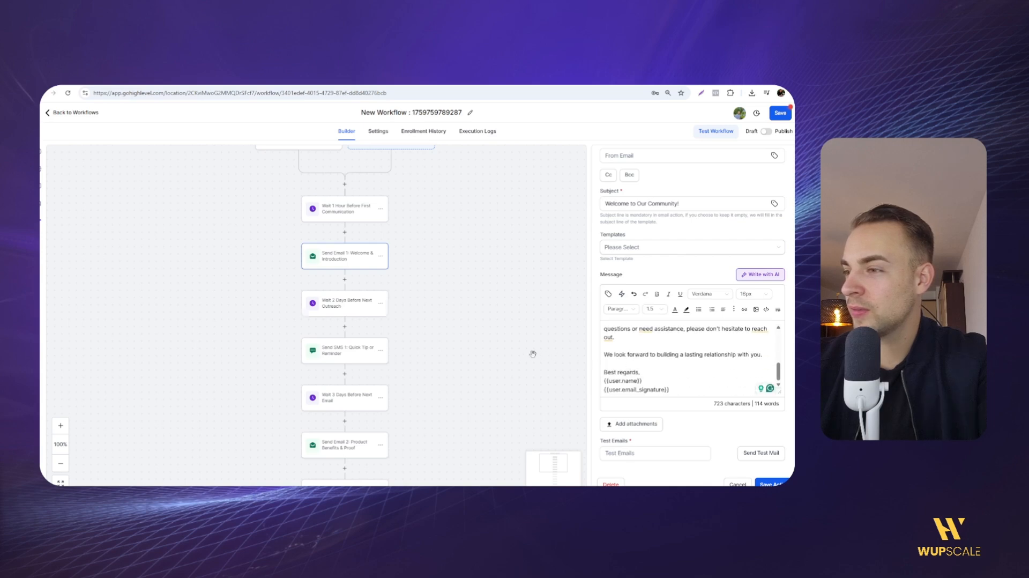
- Review the drip workflow's steps from trigger to end, then return to the workflow list, discarding the unsaved changes
{"action": "scroll", "coordinate": [347, 328], "scroll_direction": "down", "scroll_amount": 3}
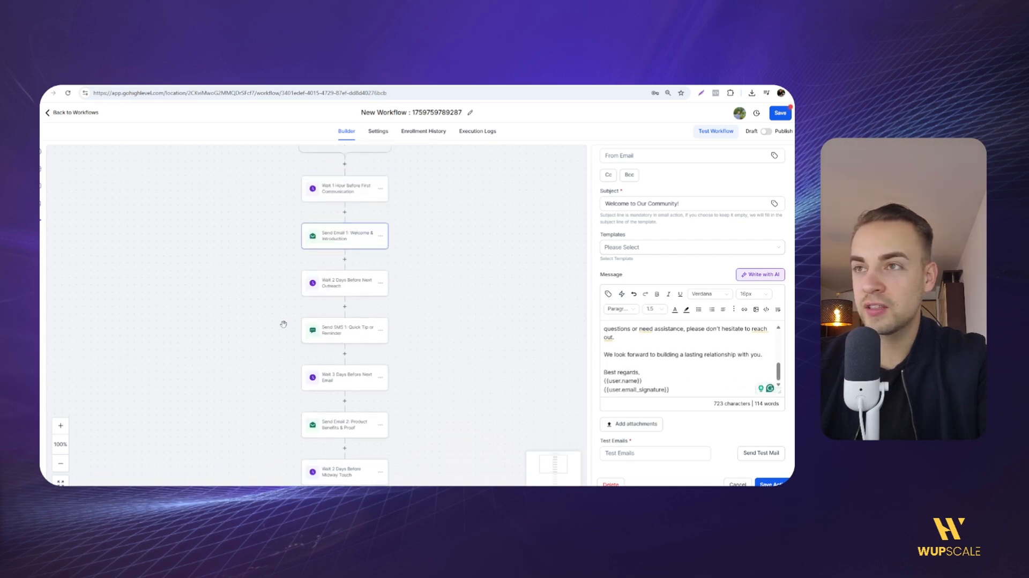
{"action": "scroll", "coordinate": [359, 294], "scroll_direction": "up", "scroll_amount": 3}
{"action": "scroll", "coordinate": [262, 259], "scroll_direction": "up", "scroll_amount": 3}
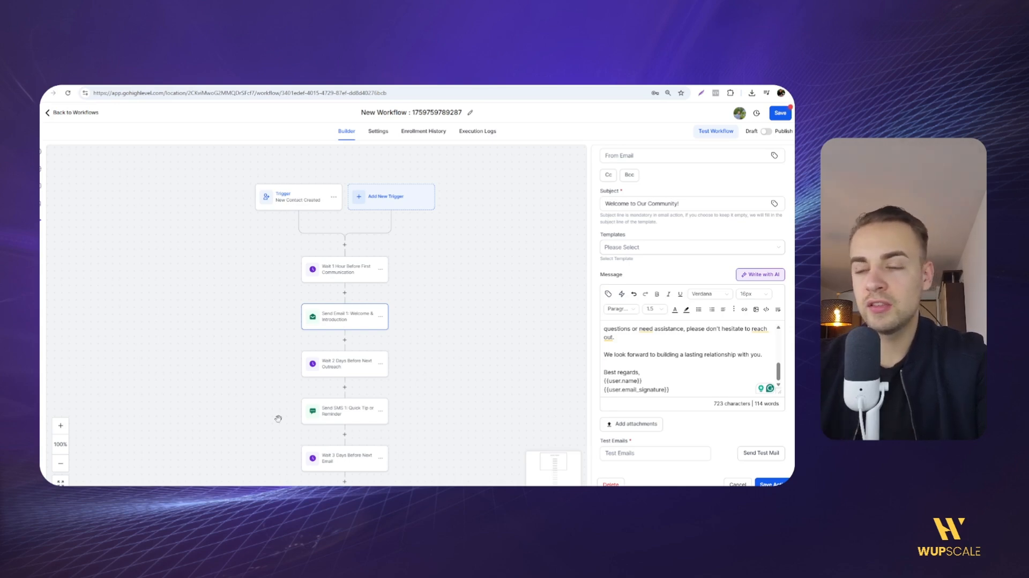
{"action": "scroll", "coordinate": [305, 402], "scroll_direction": "down", "scroll_amount": 6}
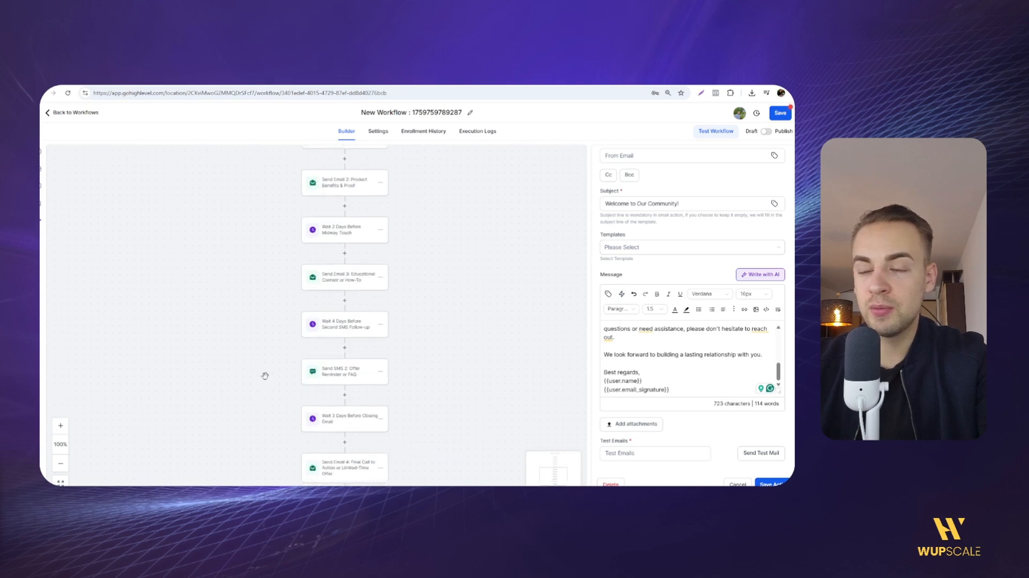
{"action": "scroll", "coordinate": [265, 375], "scroll_direction": "down", "scroll_amount": 4}
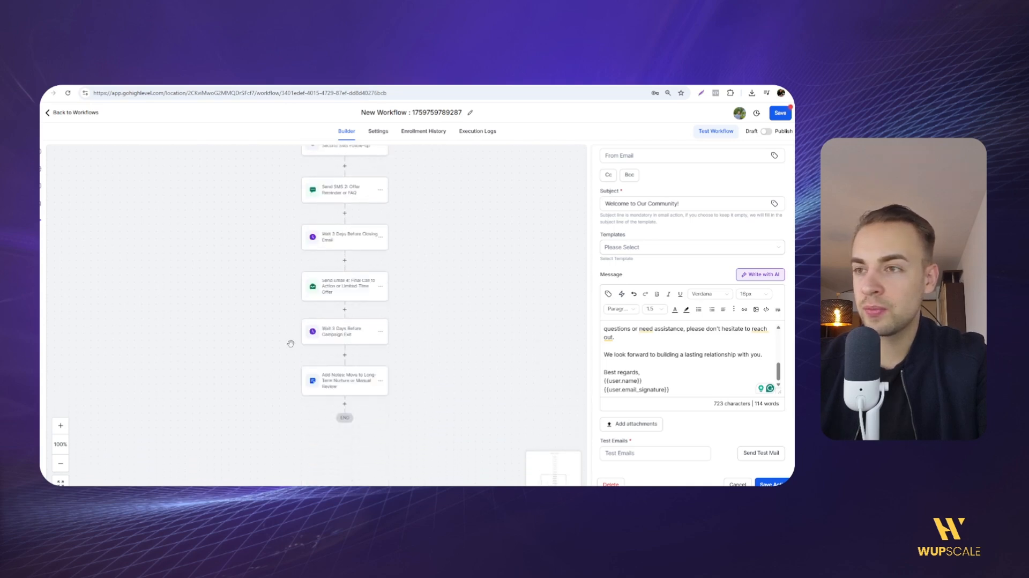
{"action": "left_click", "coordinate": [49, 112]}
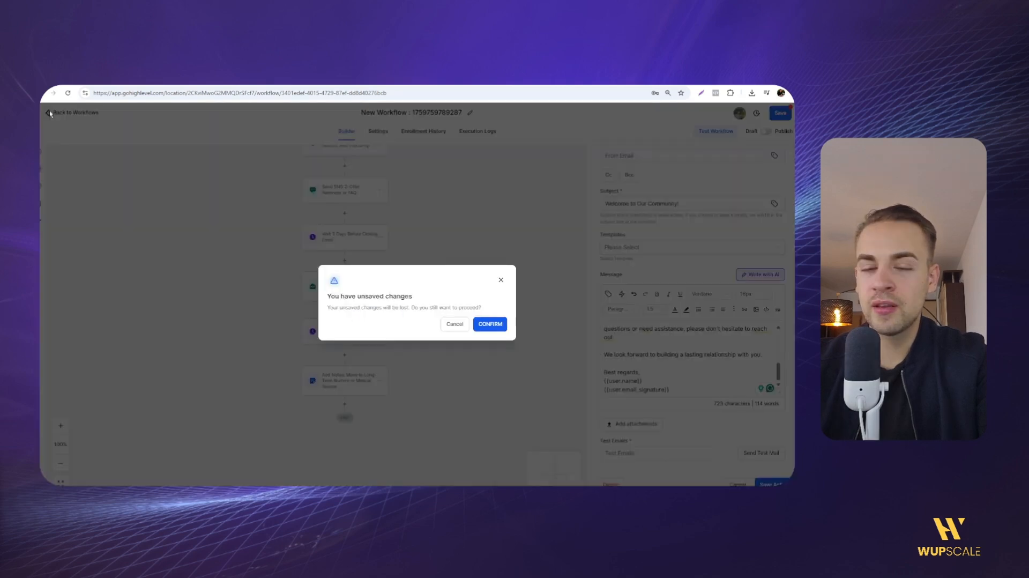
{"action": "left_click", "coordinate": [487, 324]}
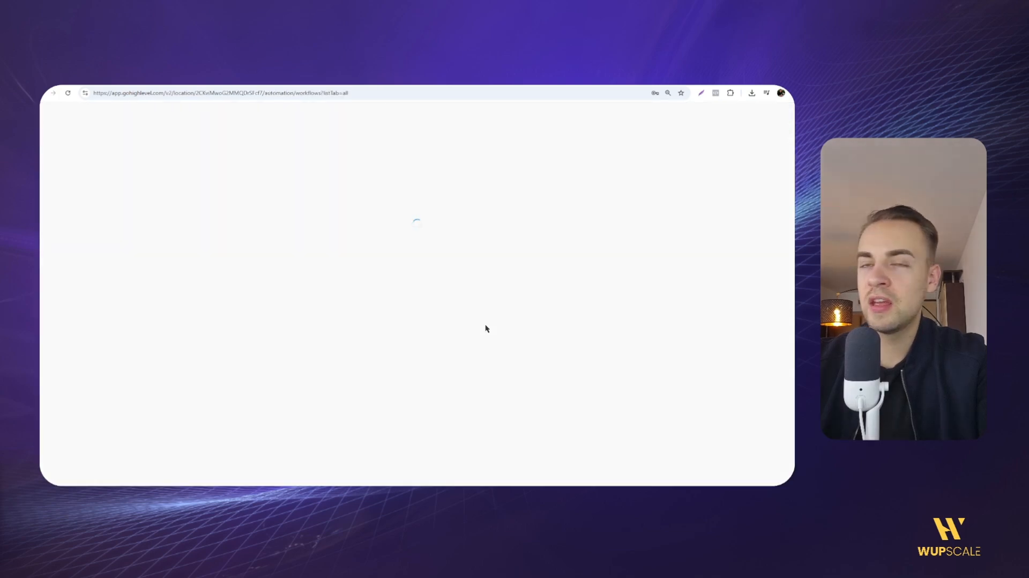